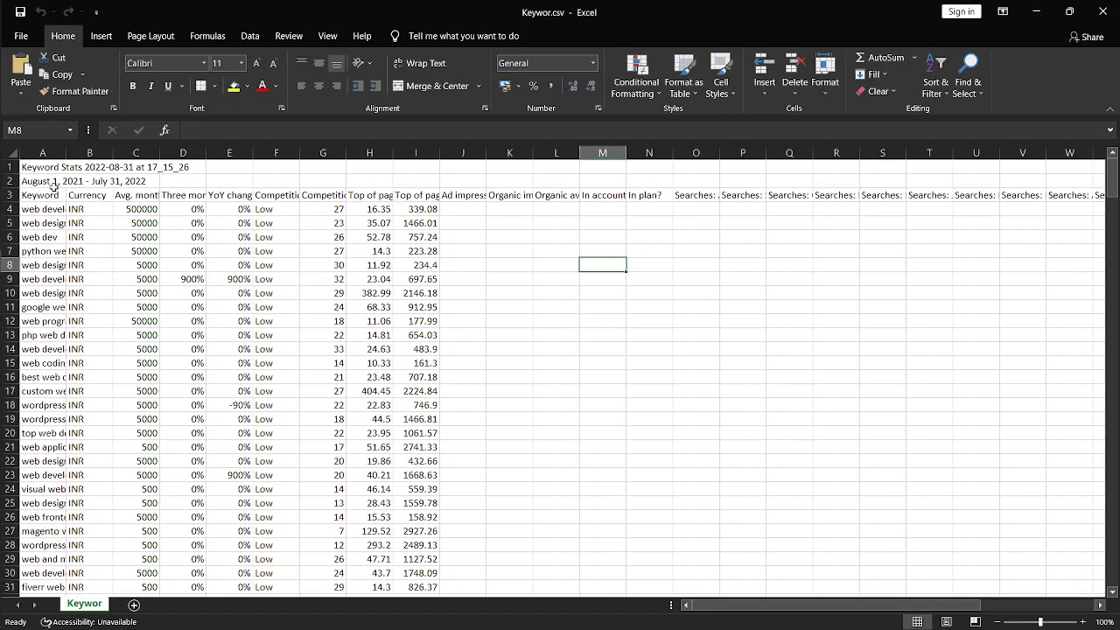
# - Delete the two report title rows above the column headers
pyautogui.click(10, 166)
pyautogui.keyDown('shift'); pyautogui.click(11, 180); pyautogui.keyUp('shift')
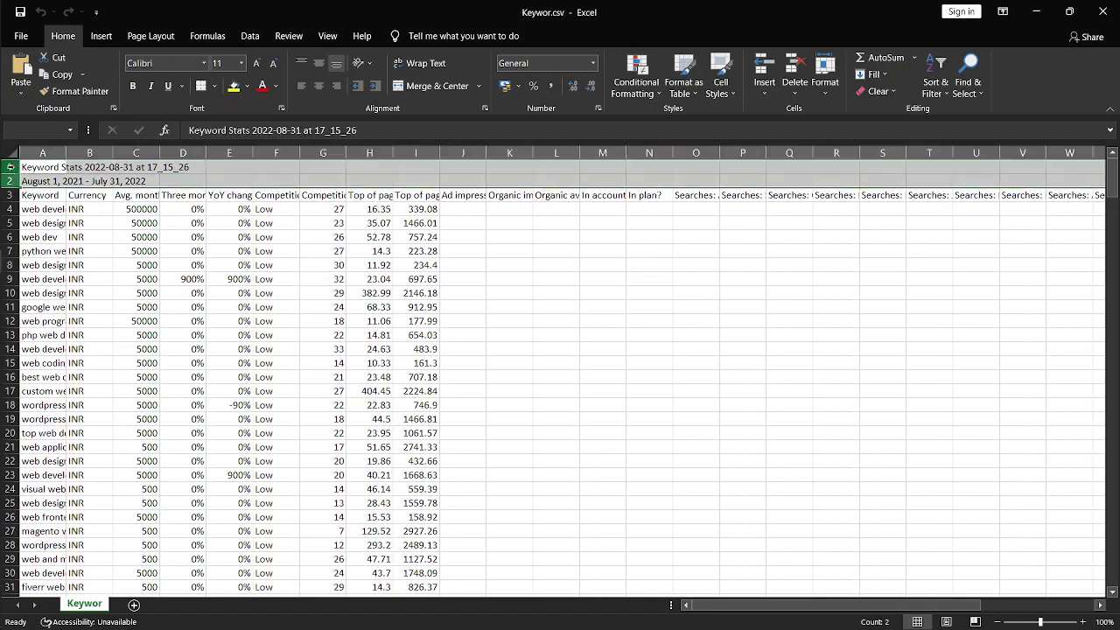
pyautogui.rightClick(10, 185)
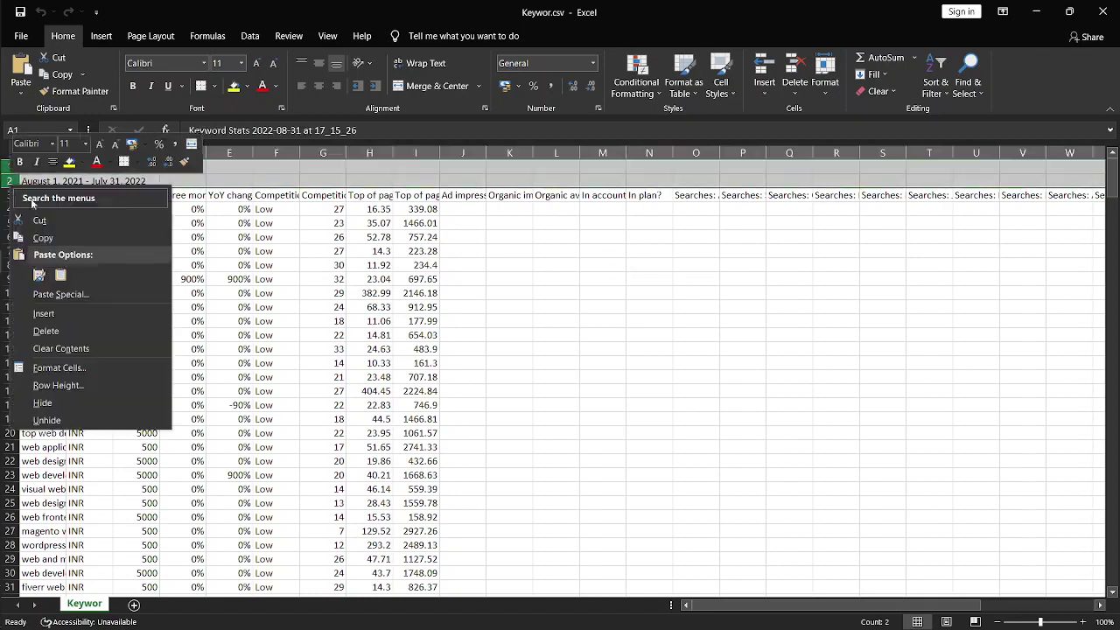
pyautogui.click(45, 331)
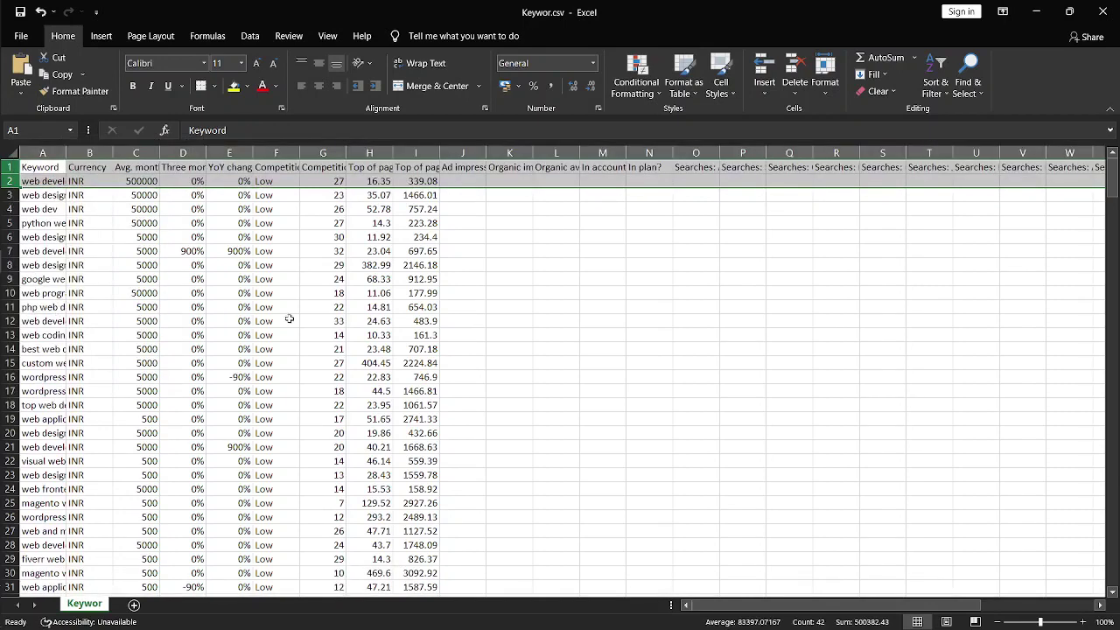
pyautogui.click(470, 303)
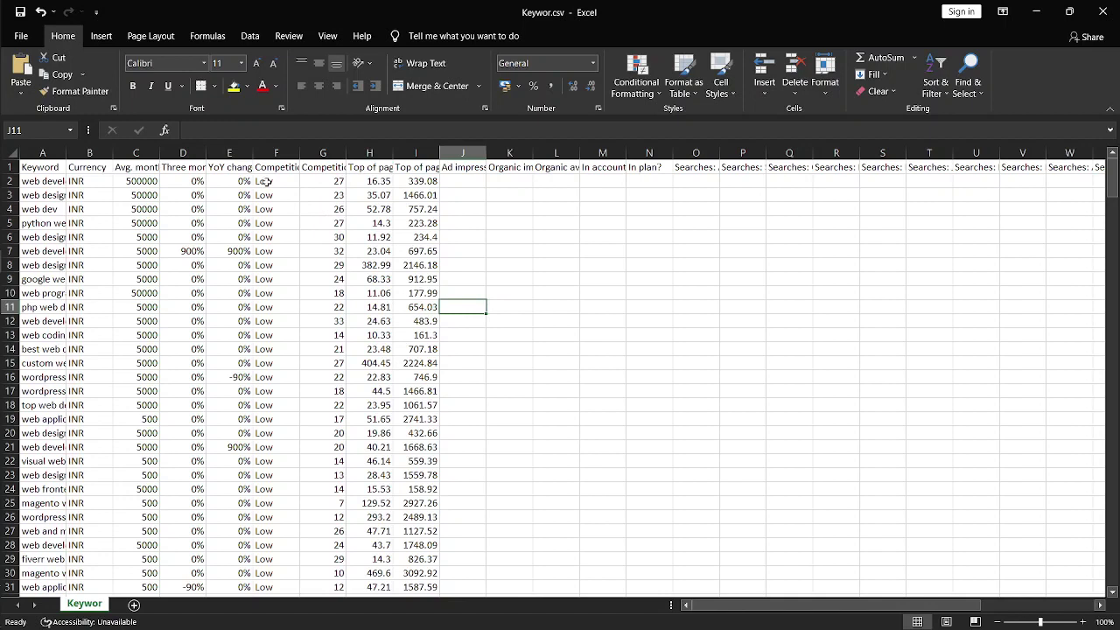
# - Delete the Three month change, YoY change, Competition and Competition (indexed value) columns
pyautogui.moveTo(346, 152); pyautogui.dragTo(399, 150)
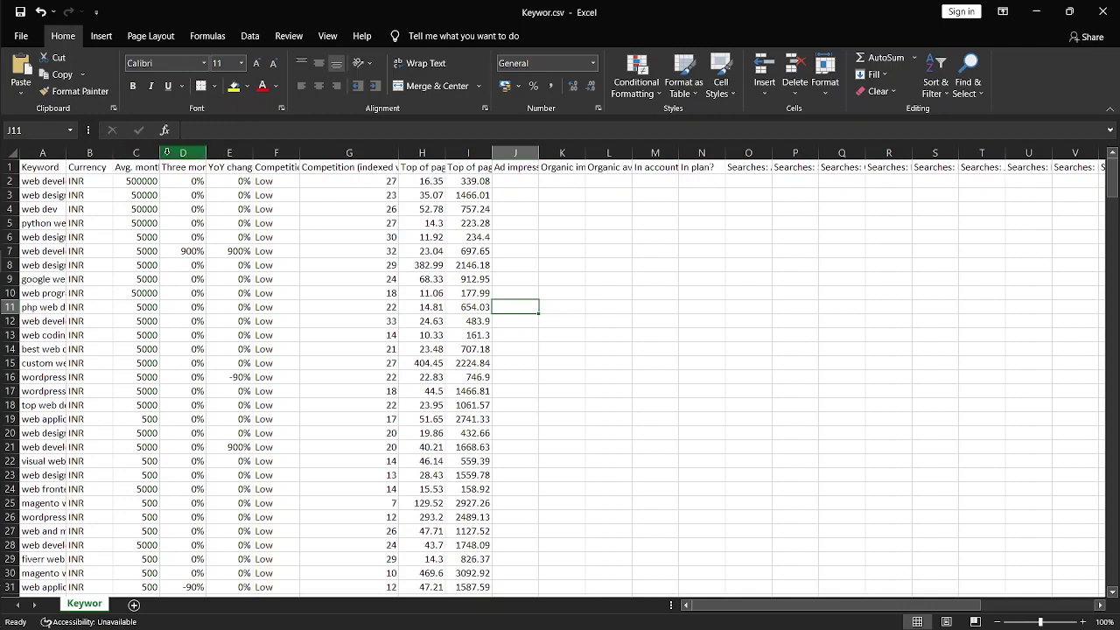
pyautogui.moveTo(167, 153); pyautogui.dragTo(229, 153)
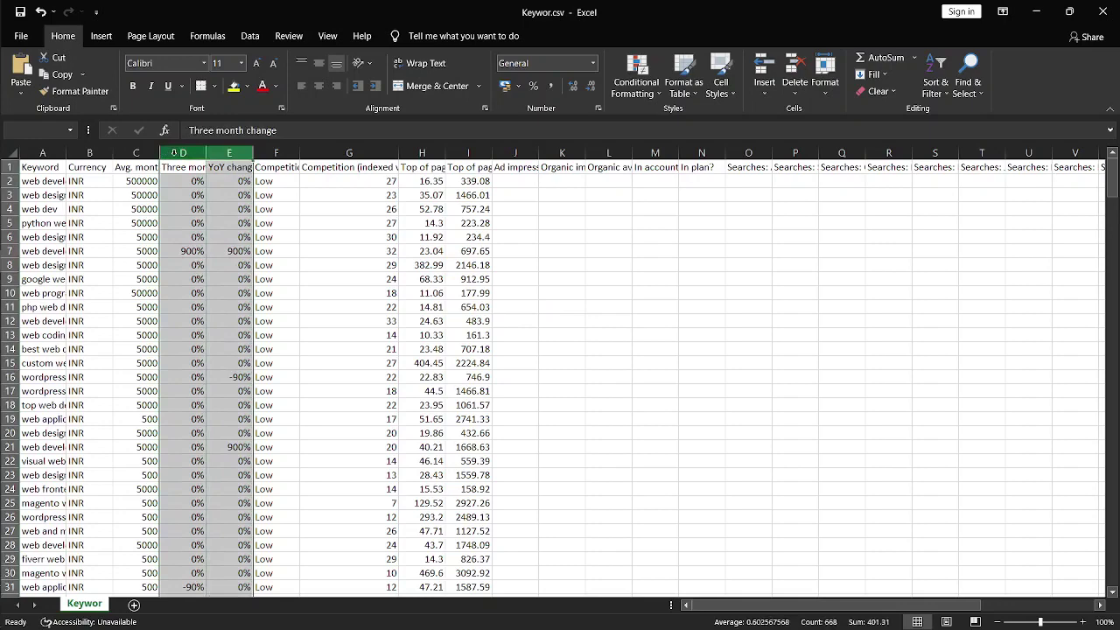
pyautogui.rightClick(174, 153)
pyautogui.click(214, 297)
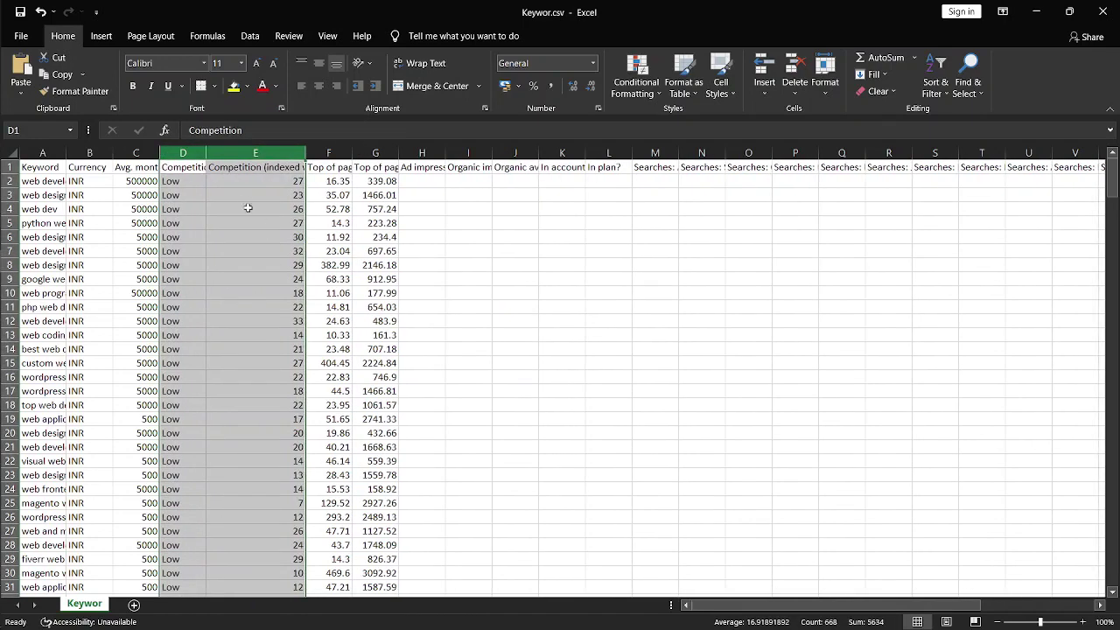
pyautogui.rightClick(184, 157)
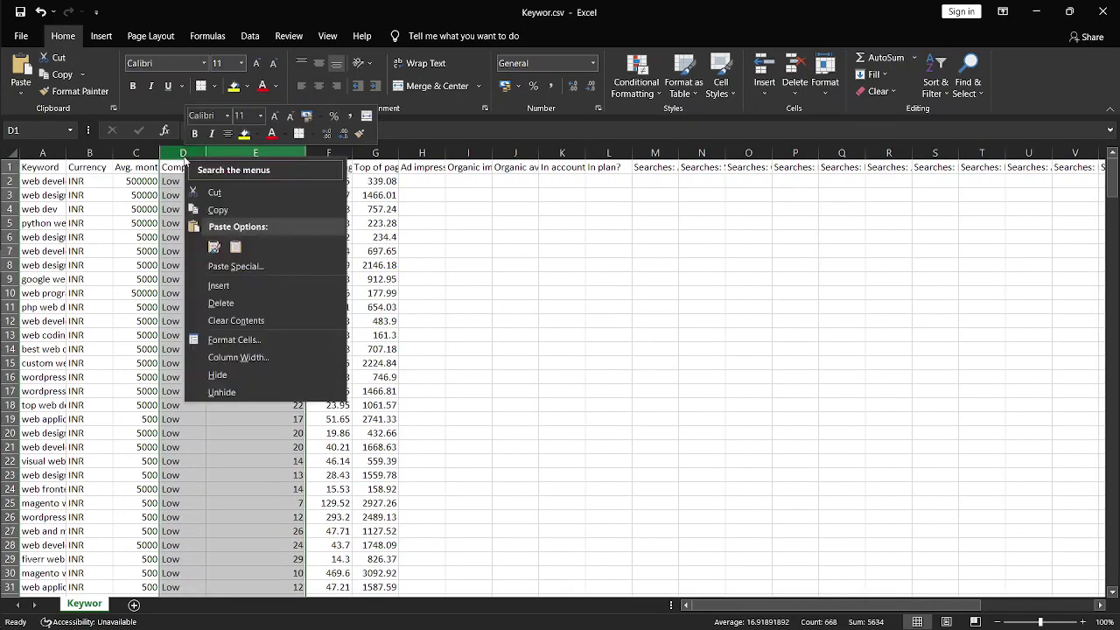
pyautogui.click(219, 303)
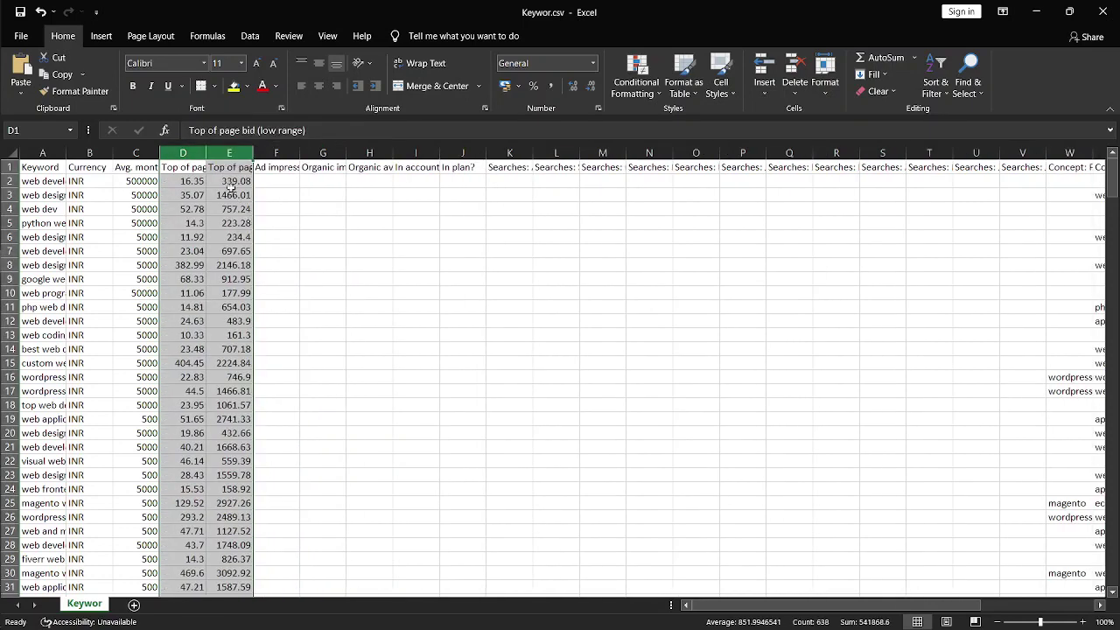
# - Delete all columns from Top of page bid (high range) through the last Concept column
pyautogui.click(229, 153)
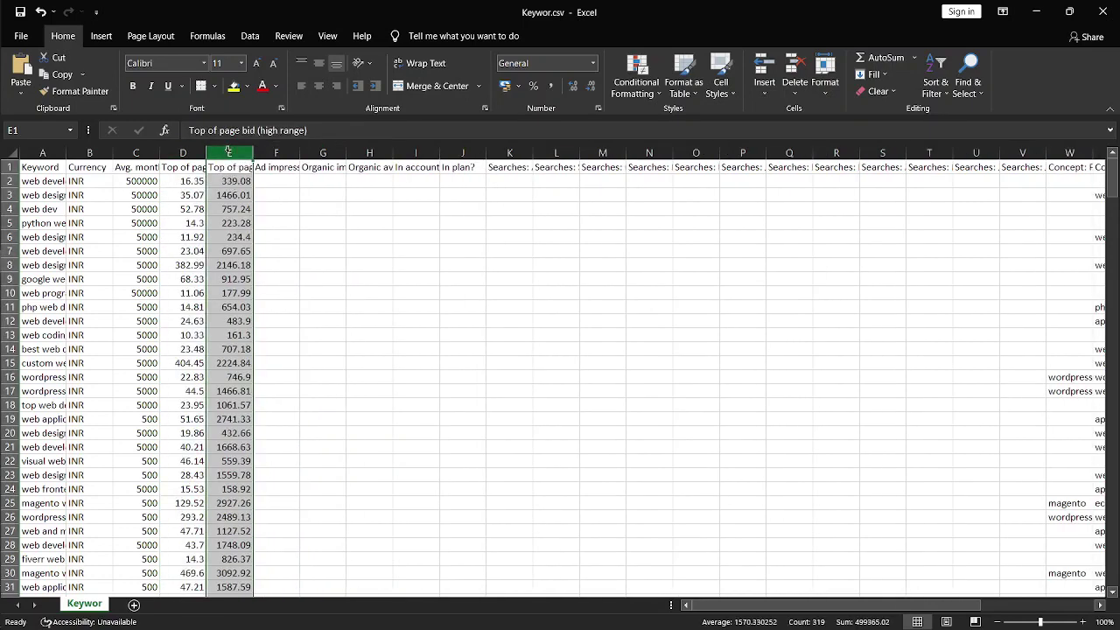
pyautogui.moveTo(228, 152); pyautogui.dragTo(1107, 152)
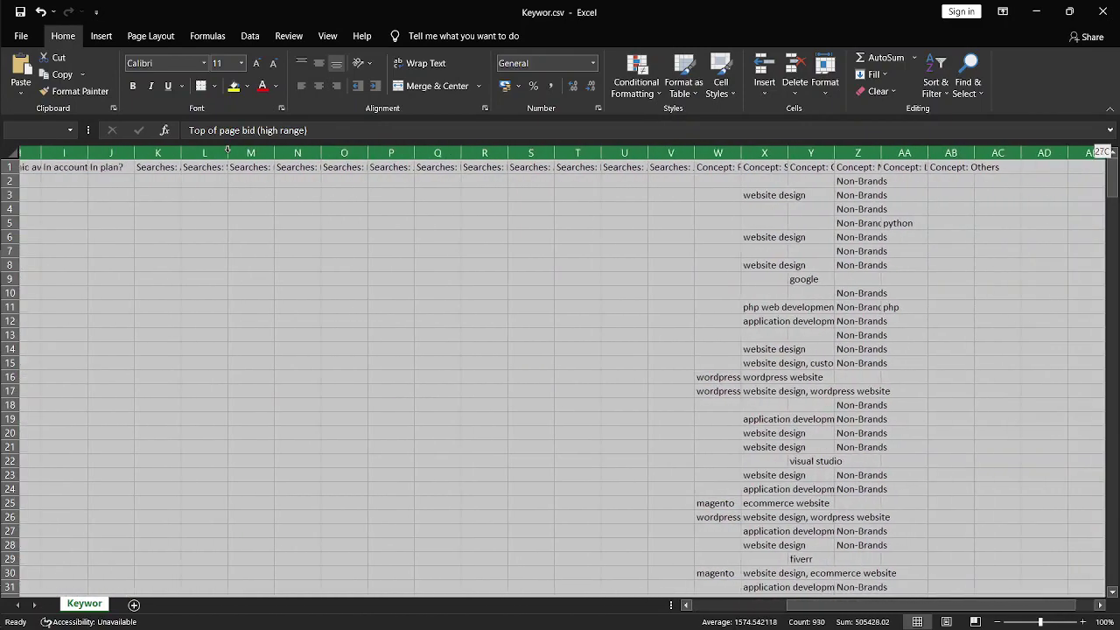
pyautogui.press('Delete')
pyautogui.click(147, 340)
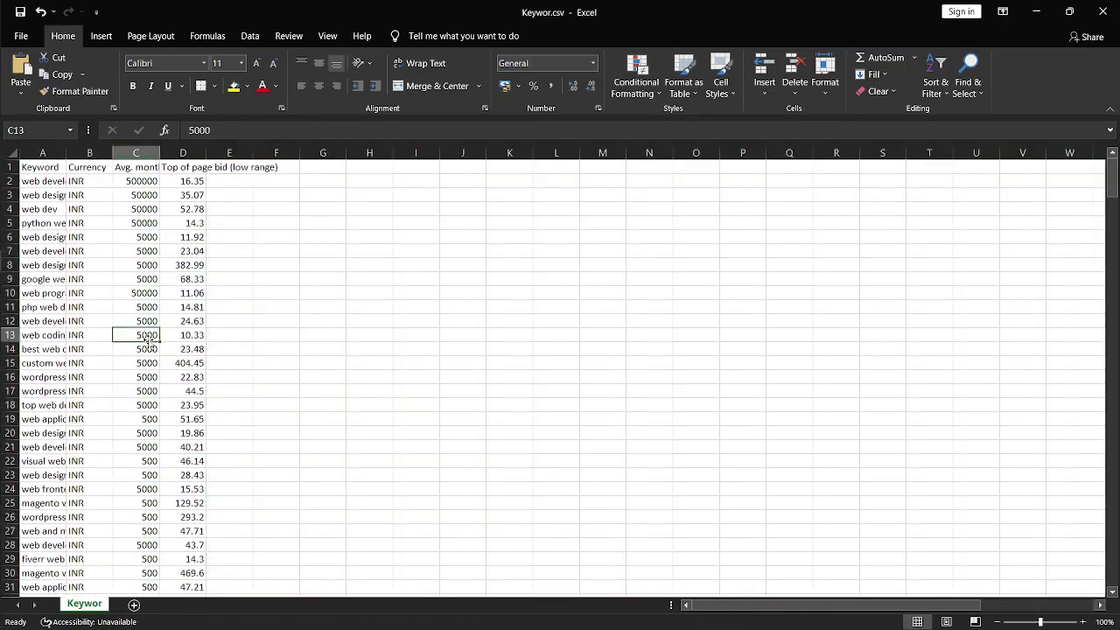
# - Remove the Currency column and widen the Keyword, Avg. monthly searches and Top of page bid (low range) columns
pyautogui.moveTo(66, 152); pyautogui.dragTo(152, 152)
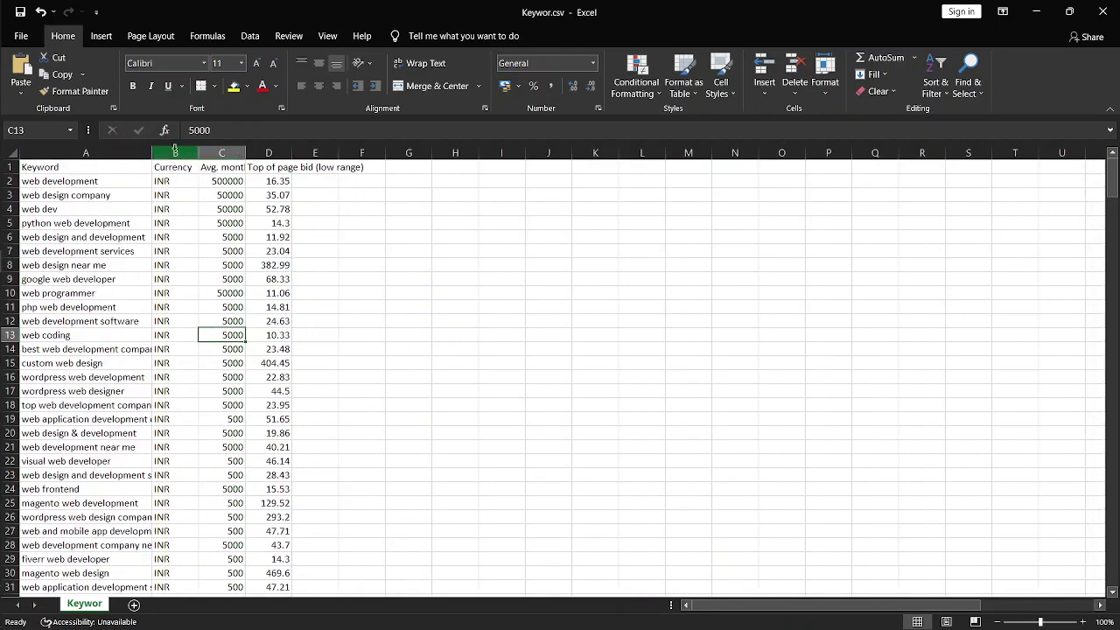
pyautogui.click(175, 152)
pyautogui.rightClick(175, 154)
pyautogui.click(215, 296)
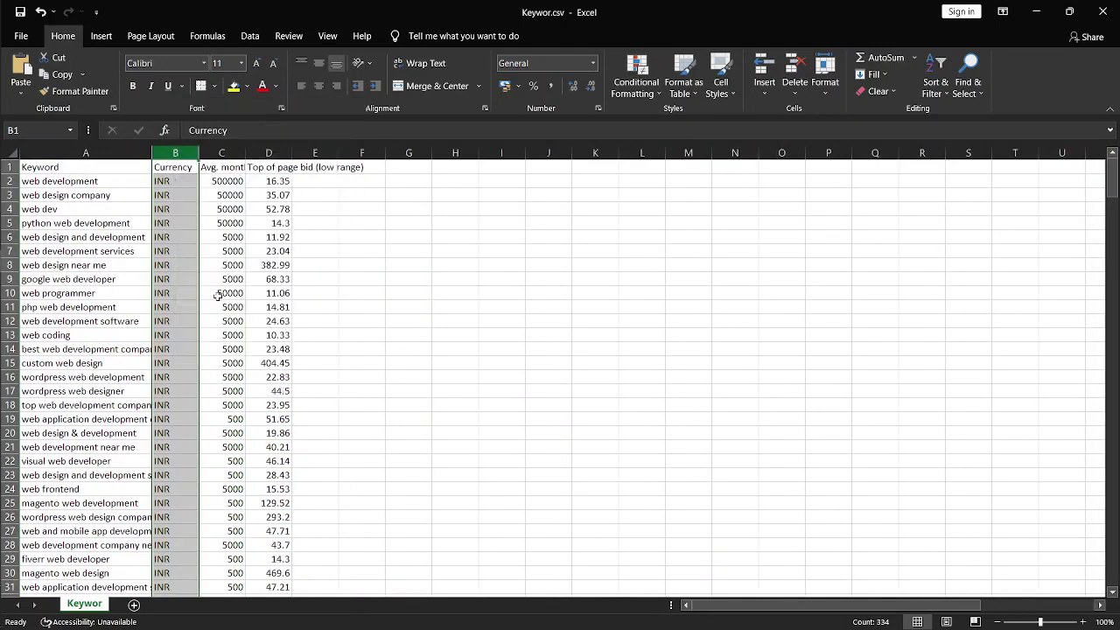
pyautogui.moveTo(199, 155); pyautogui.dragTo(304, 153)
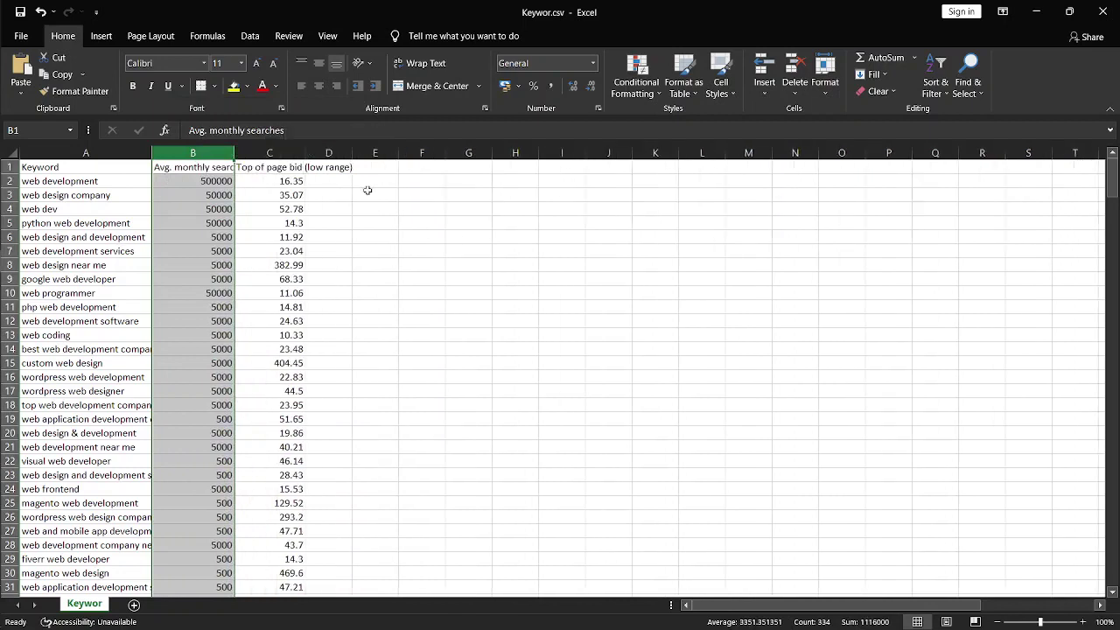
pyautogui.click(456, 240)
pyautogui.click(399, 213)
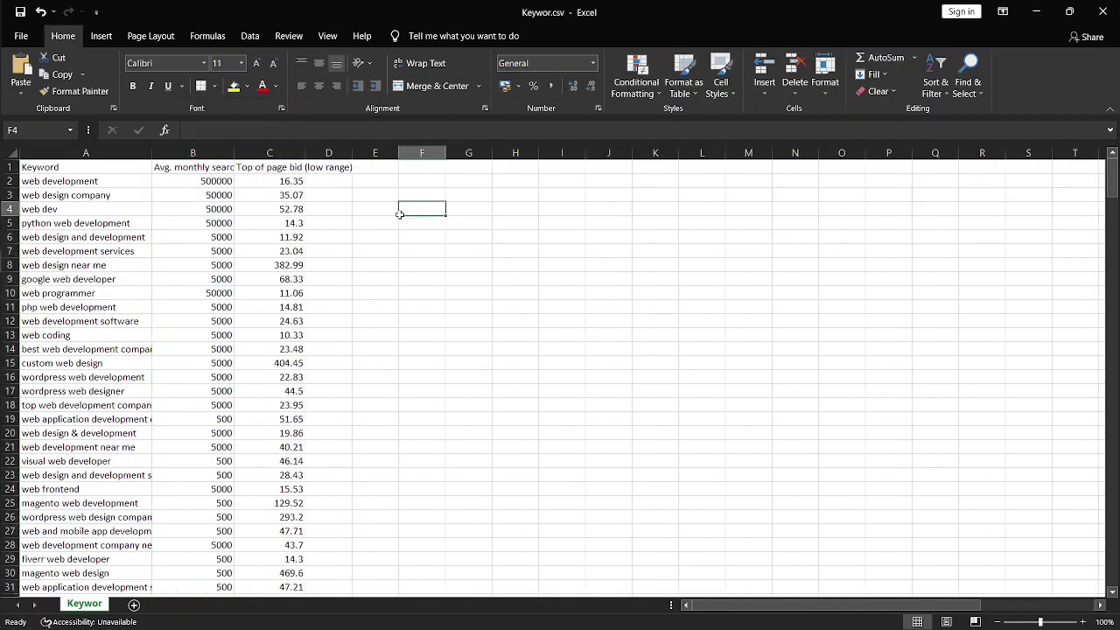
# - Rename the Top of page bid (low range) header in C1 as "Compettion"
pyautogui.doubleClick(270, 165)
pyautogui.hotkey('ctrl', 'a')
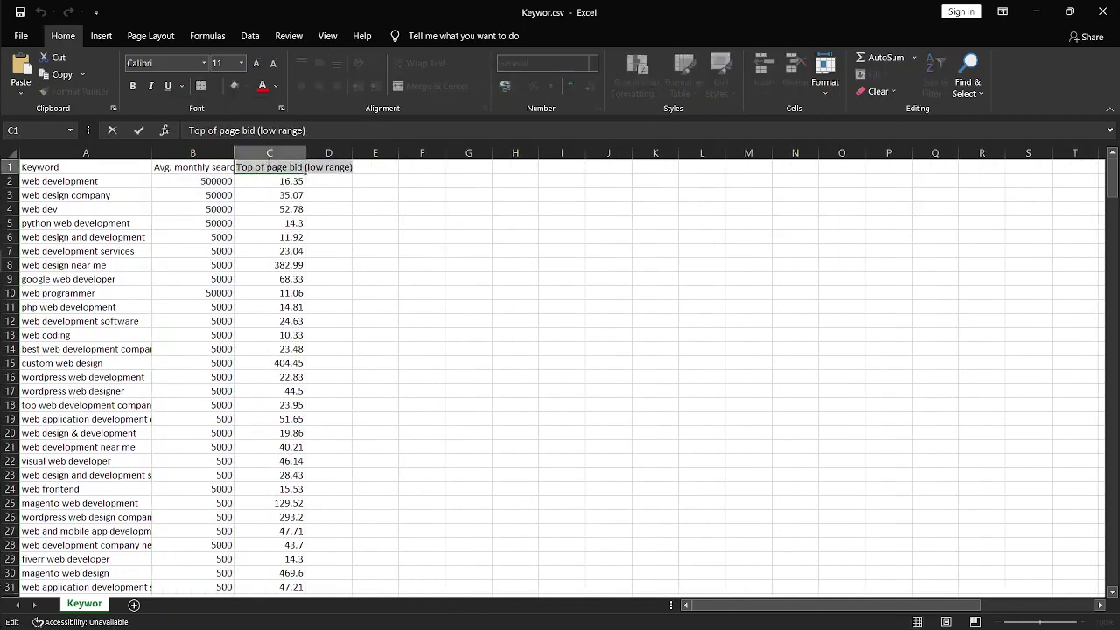
pyautogui.write('Competition')
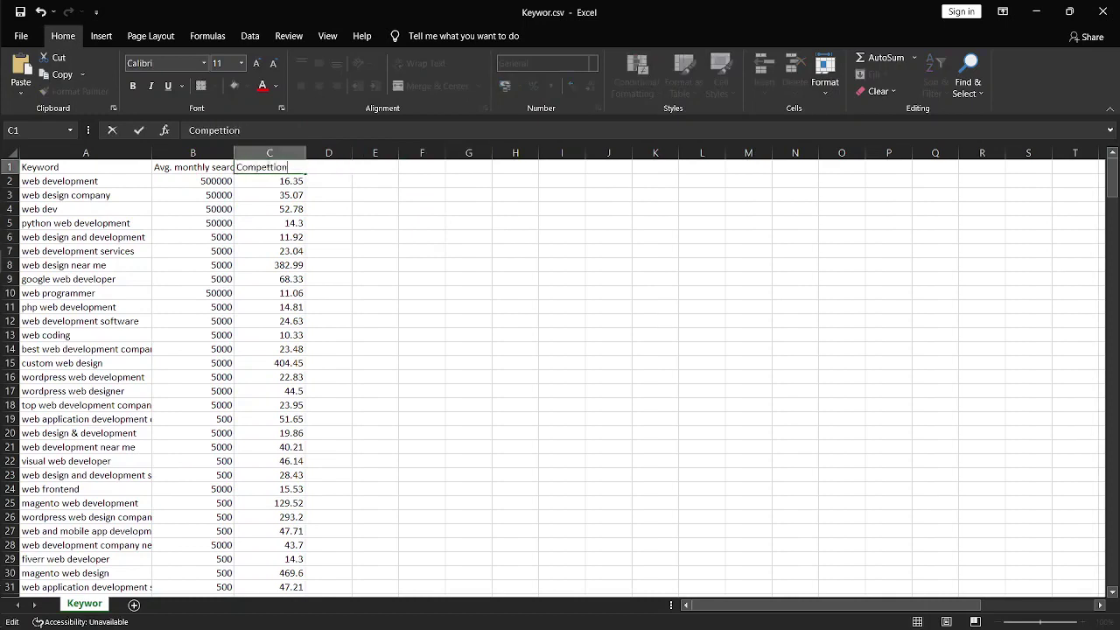
pyautogui.press('Return')
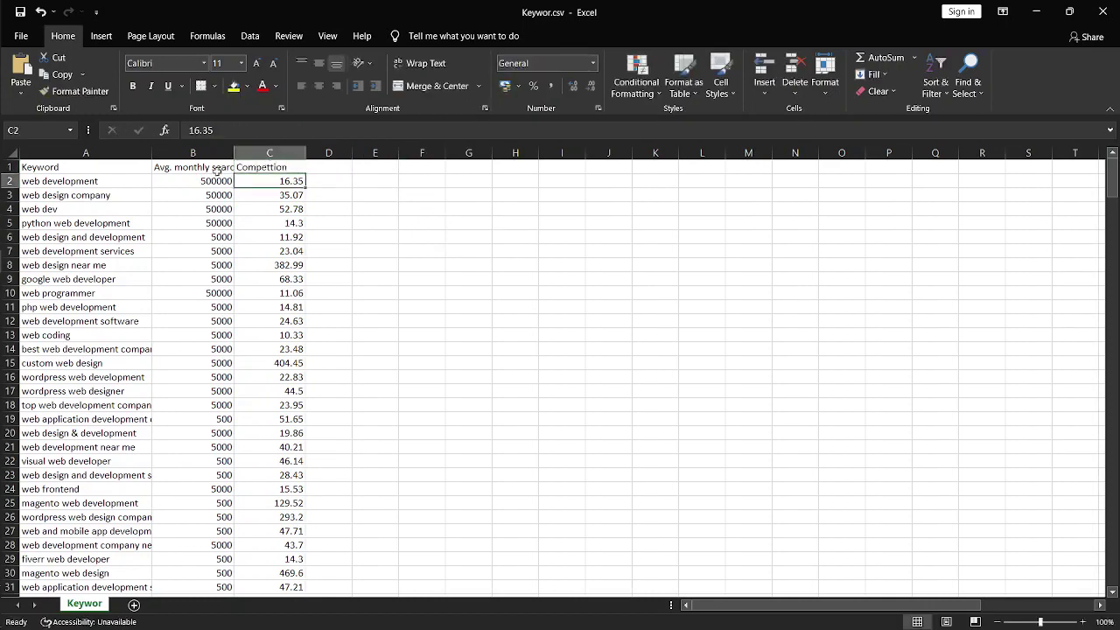
# - Widen the Keyword and Avg. monthly searches columns so that their full text fits
pyautogui.moveTo(234, 154); pyautogui.dragTo(273, 160)
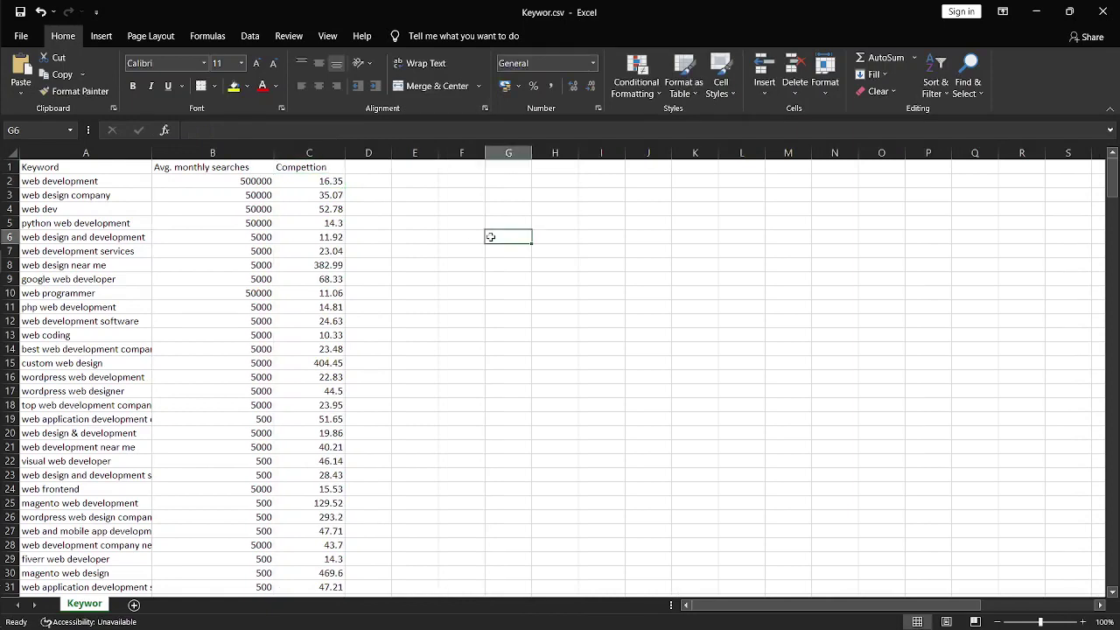
pyautogui.moveTo(490, 232); pyautogui.dragTo(209, 155)
pyautogui.click(192, 178)
pyautogui.click(537, 289)
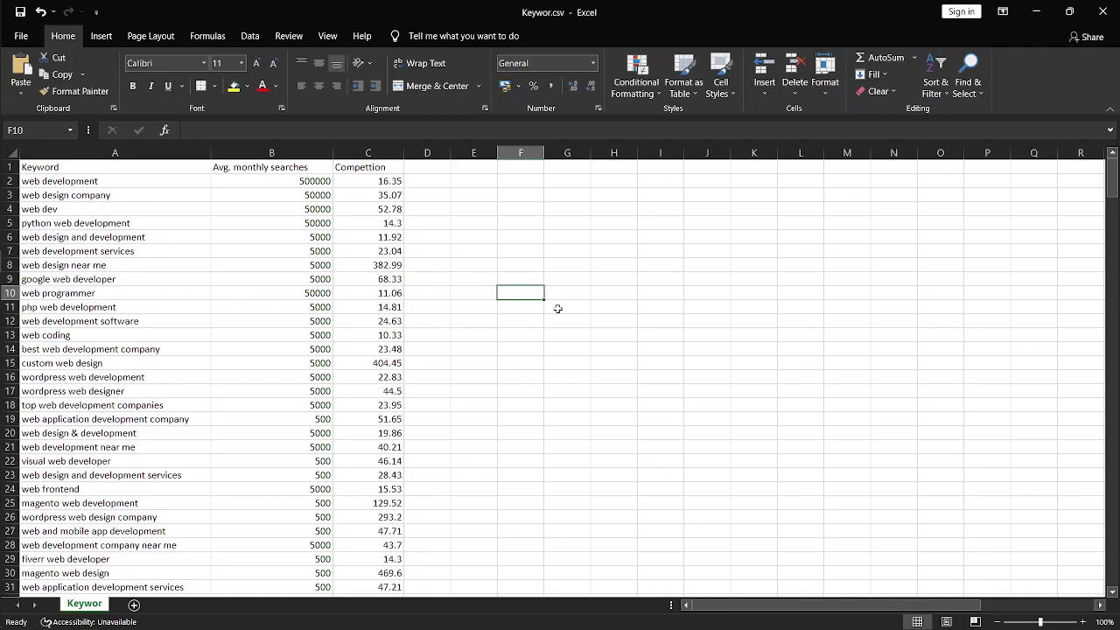
# - Sort the whole table by Avg. monthly searches from largest to smallest, expanding the selection to the other columns
pyautogui.scroll(-20, 422, 406)
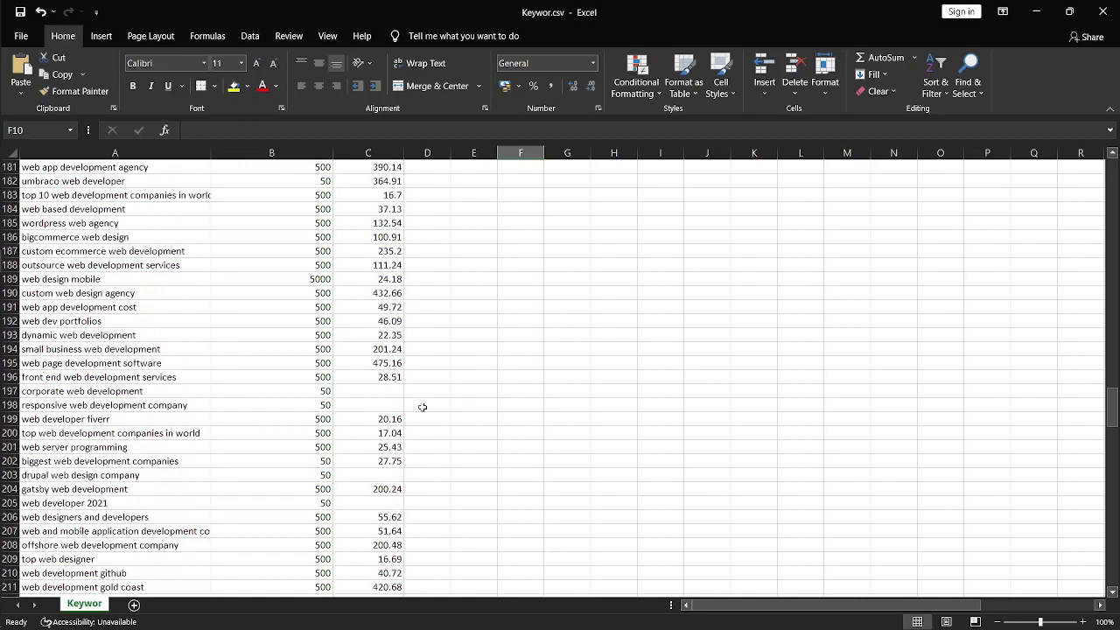
pyautogui.scroll(20, 422, 407)
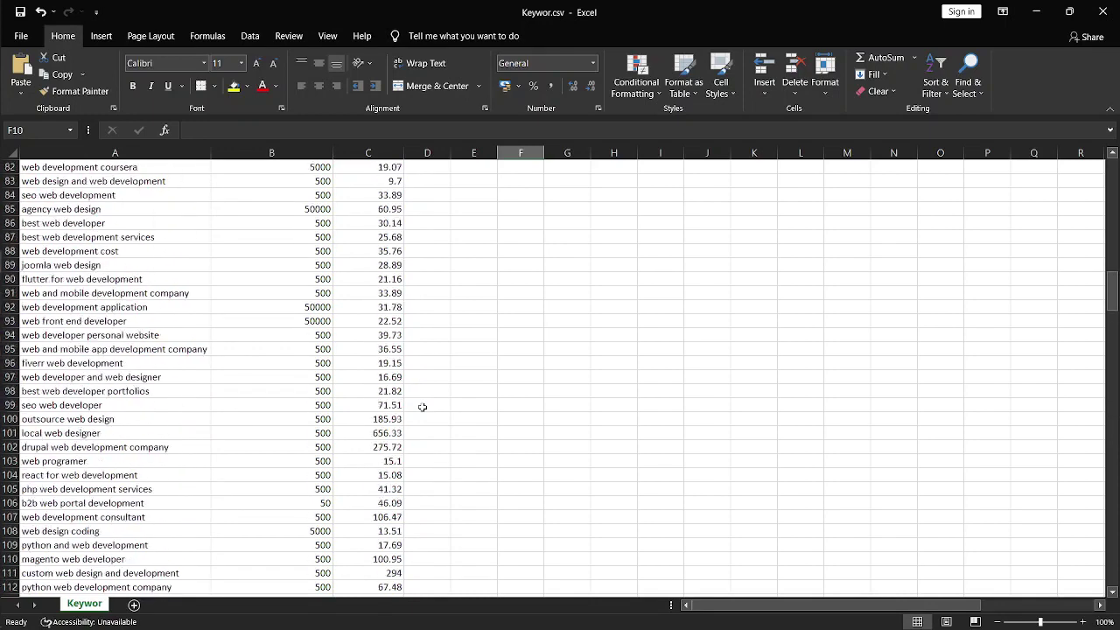
pyautogui.click(308, 154)
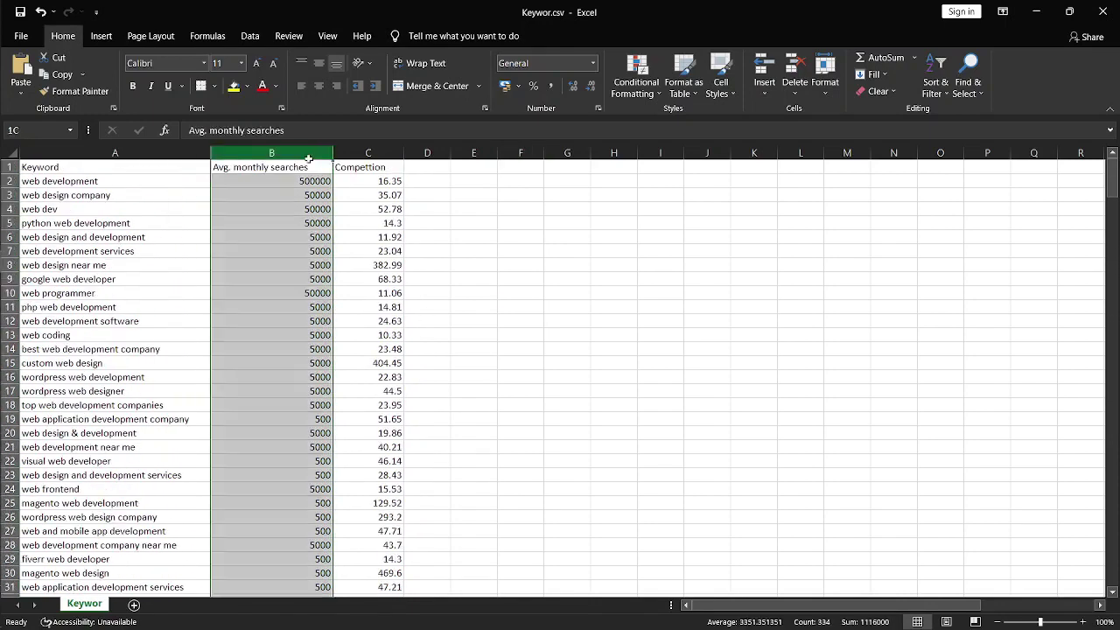
pyautogui.click(931, 91)
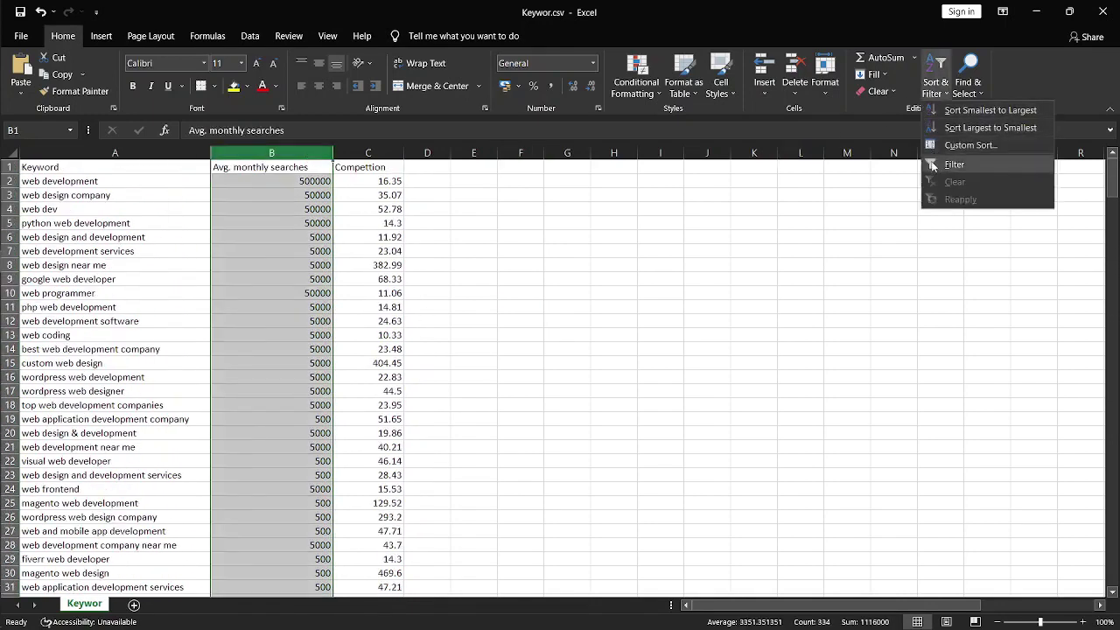
pyautogui.click(946, 131)
pyautogui.press('Return')
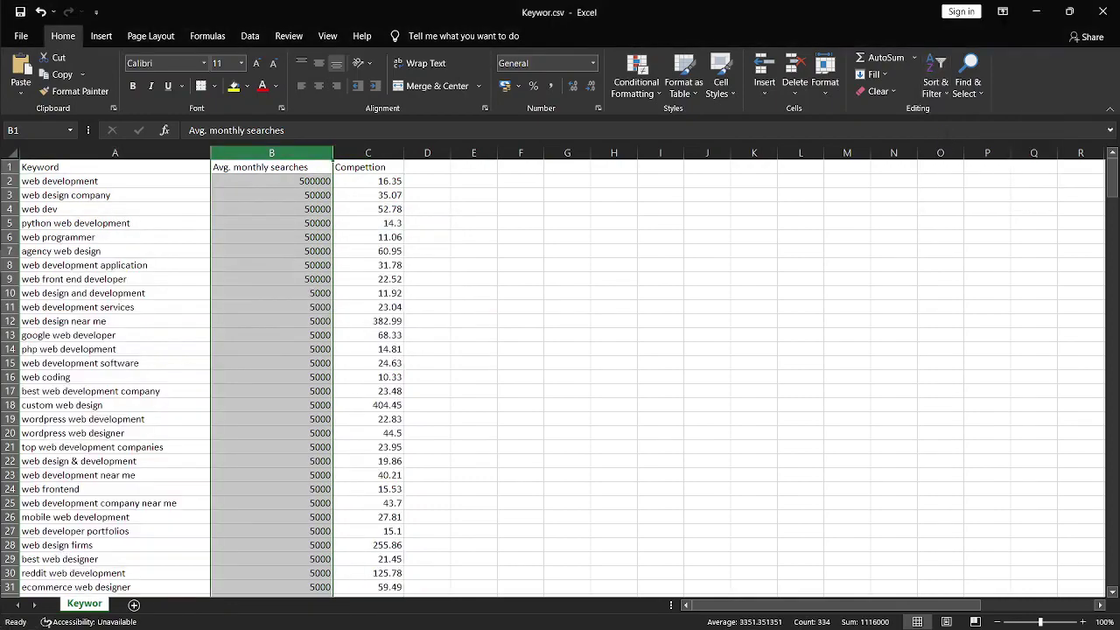
pyautogui.click(706, 250)
# - Delete rows 41 to 336, which hold the keywords with 500 or fewer average monthly searches
pyautogui.scroll(-4, 396, 355)
pyautogui.scroll(-5, 396, 355)
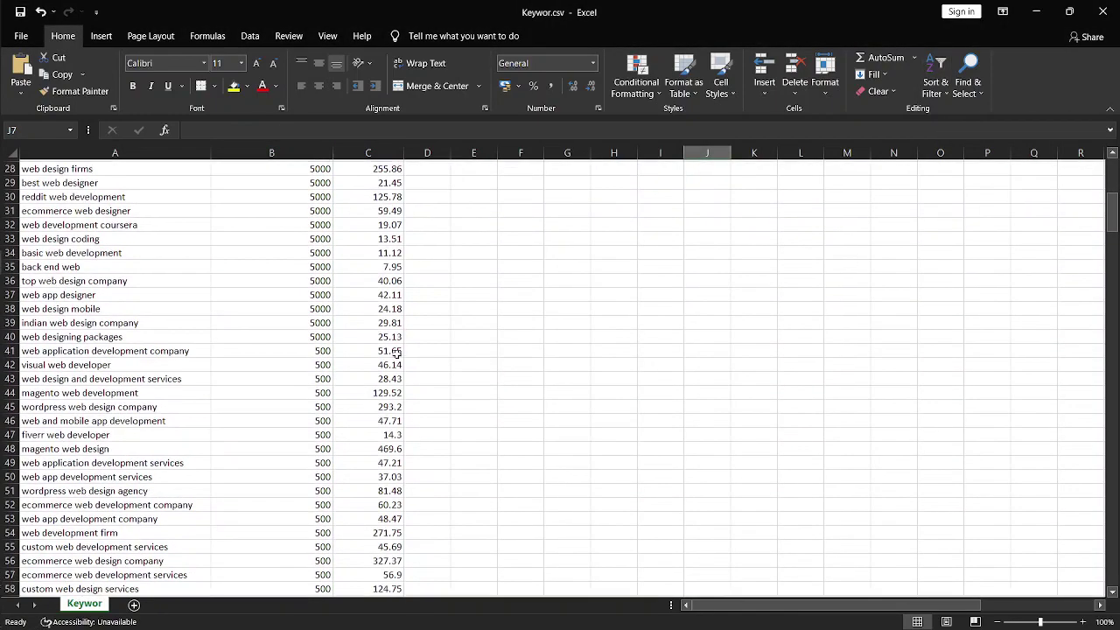
pyautogui.click(8, 348)
pyautogui.scroll(-15, 8, 348)
pyautogui.scroll(-20, 8, 348)
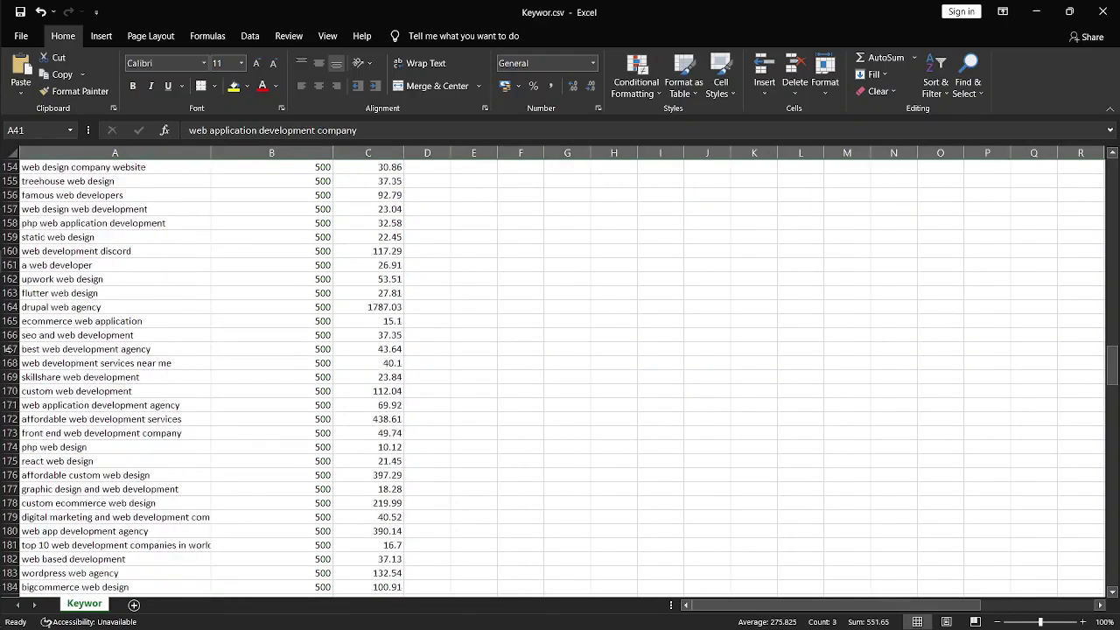
pyautogui.scroll(-1, 9, 348)
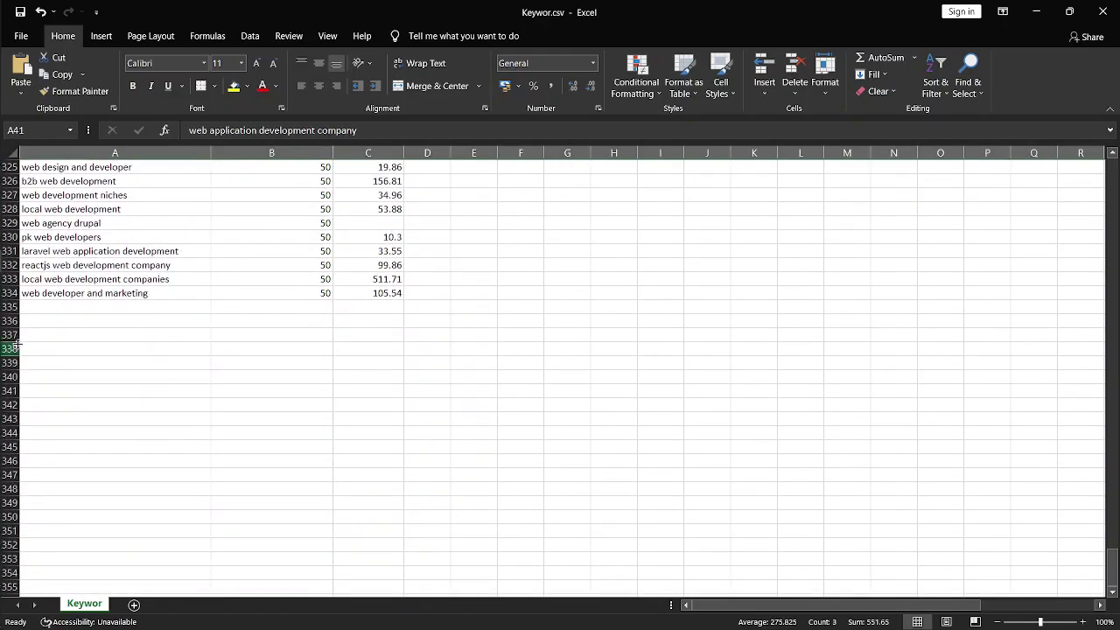
pyautogui.keyDown('shift'); pyautogui.click(9, 321); pyautogui.keyUp('shift')
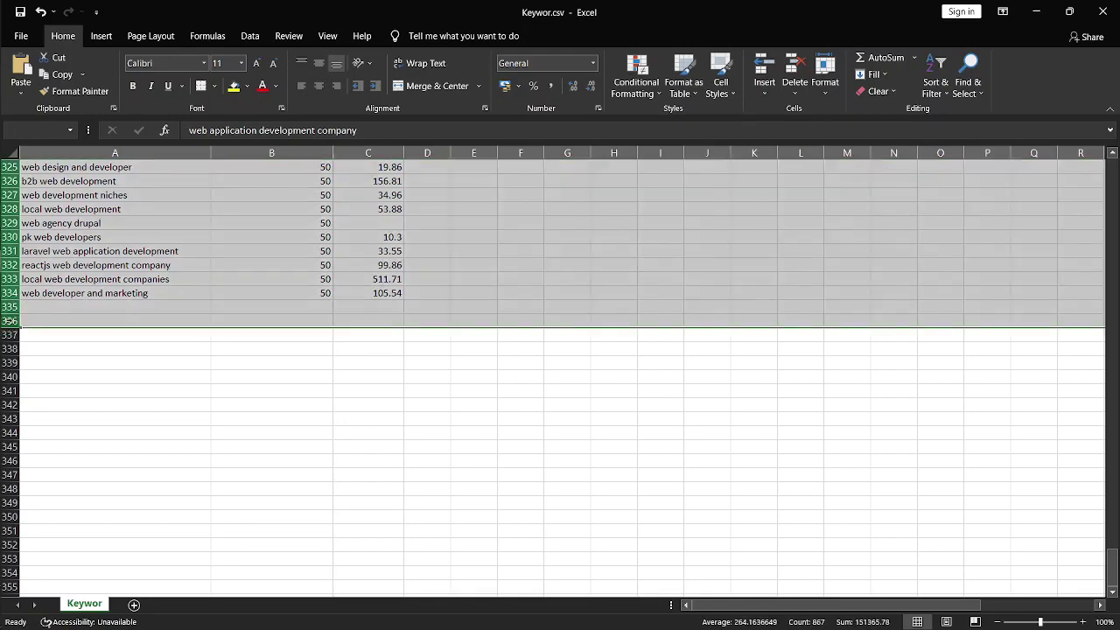
pyautogui.hotkey('ctrl', '-')
pyautogui.click(504, 247)
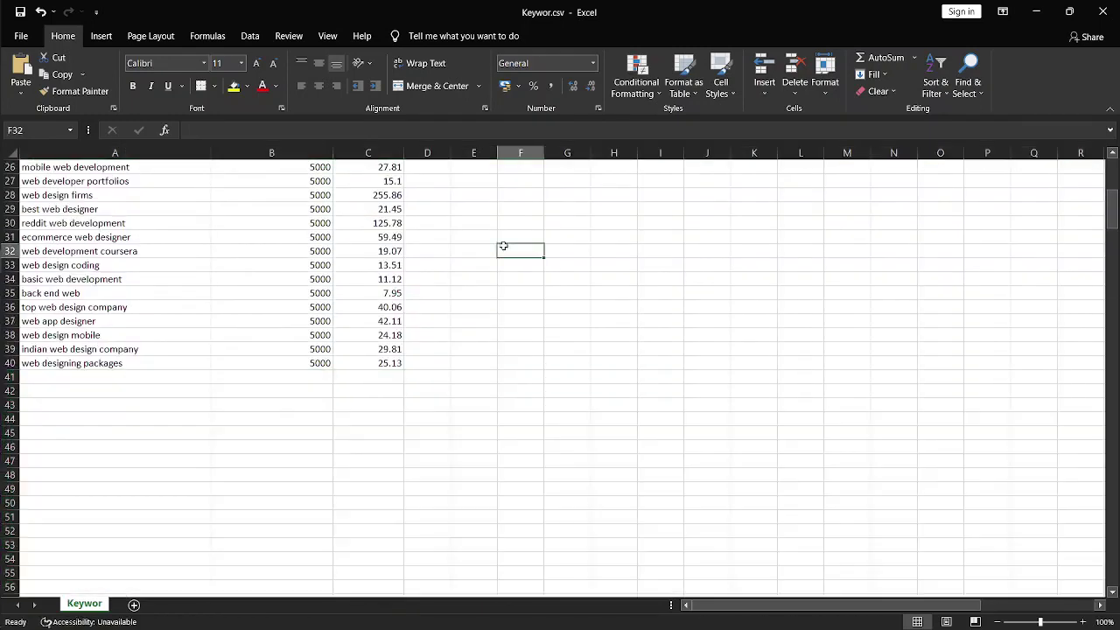
# - Review the remaining keywords with their average monthly searches and competition values
pyautogui.scroll(8, 503, 246)
pyautogui.scroll(-4, 503, 246)
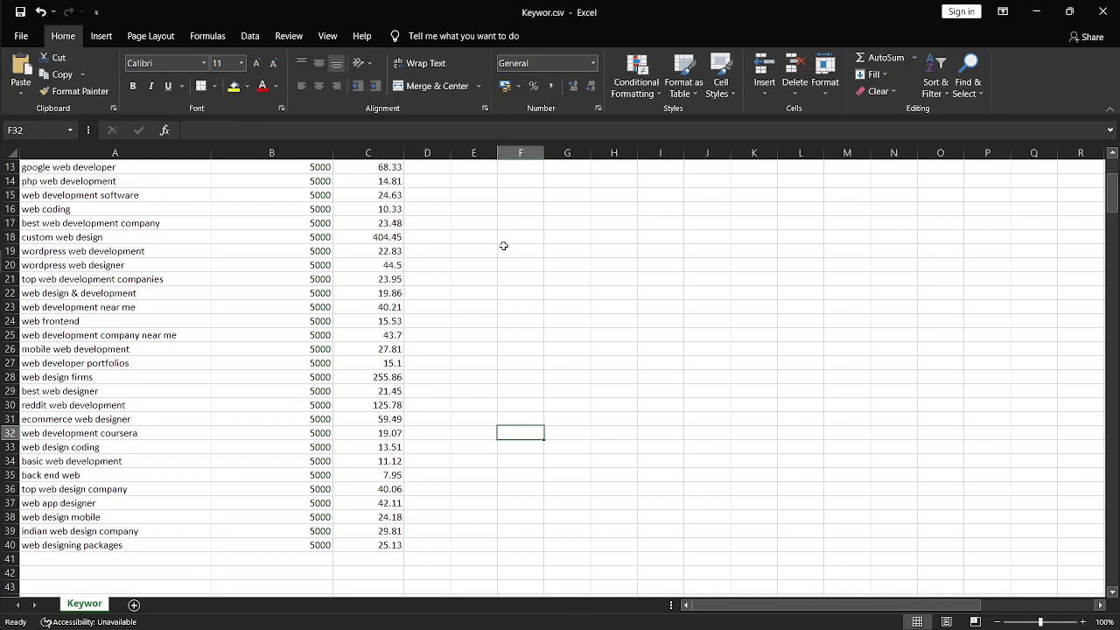
pyautogui.scroll(4, 503, 246)
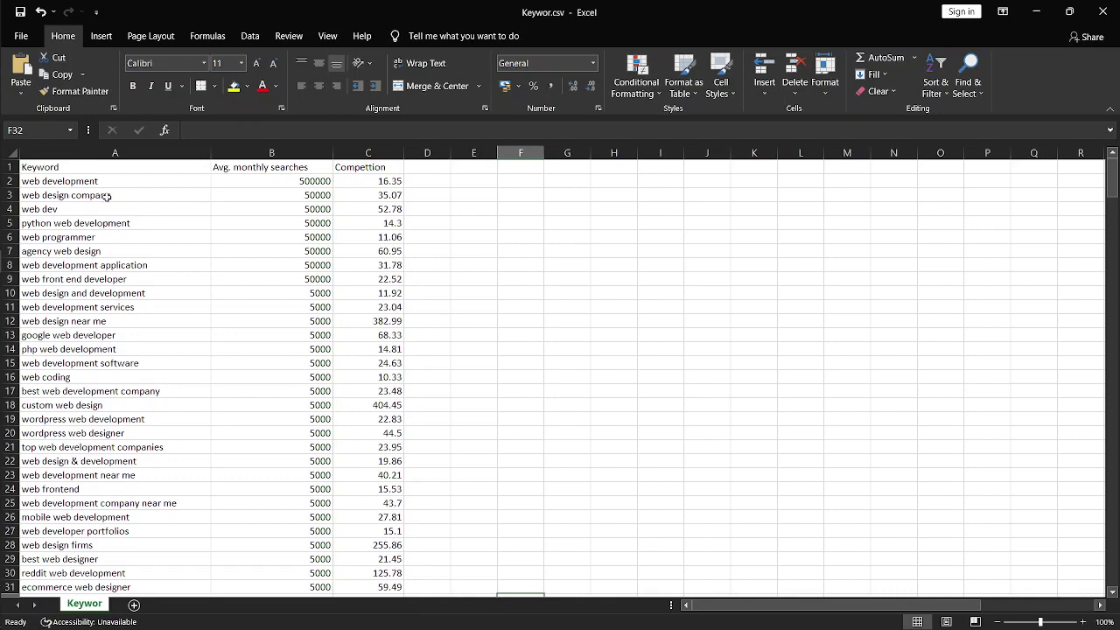
pyautogui.click(78, 207)
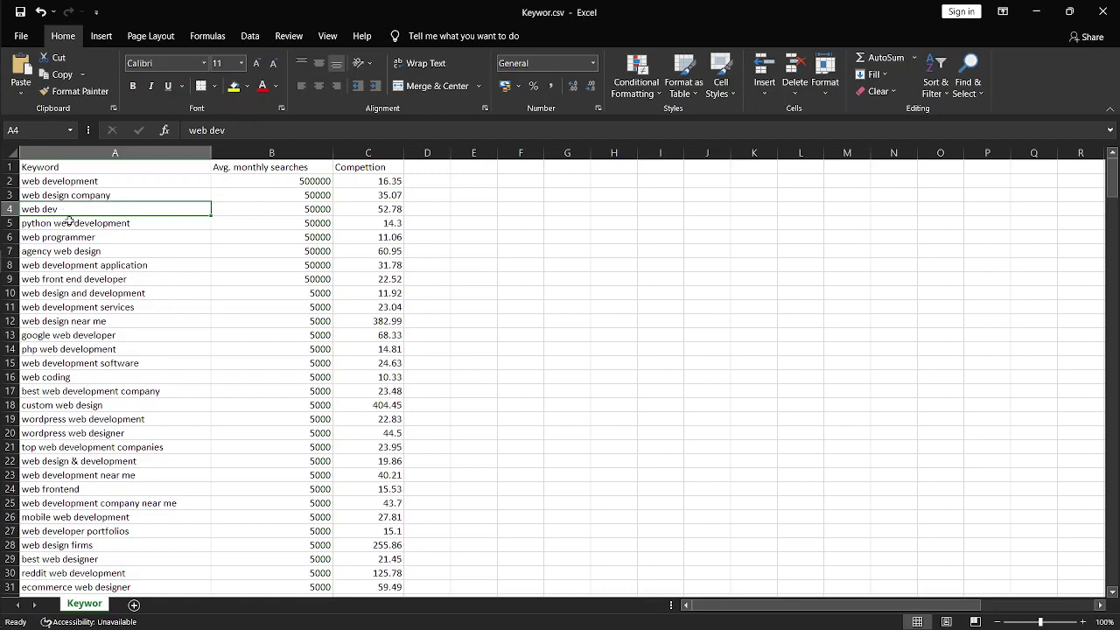
pyautogui.click(69, 222)
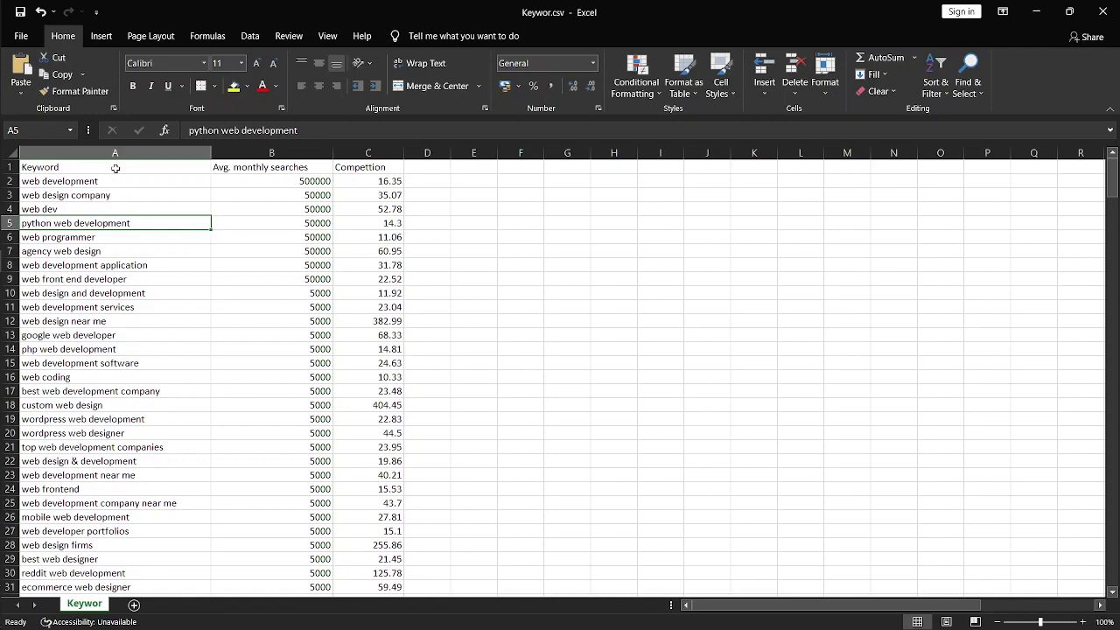
# - Examine the highest-volume keywords in rows 2 to 10, from "web development" to "web design and development"
pyautogui.click(74, 184)
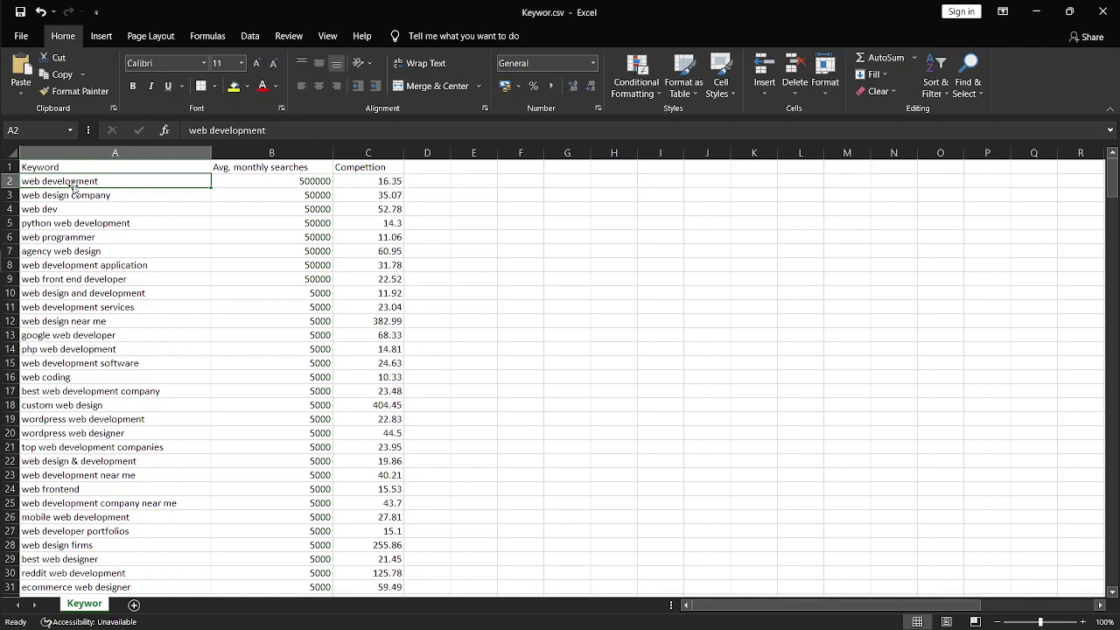
pyautogui.click(65, 225)
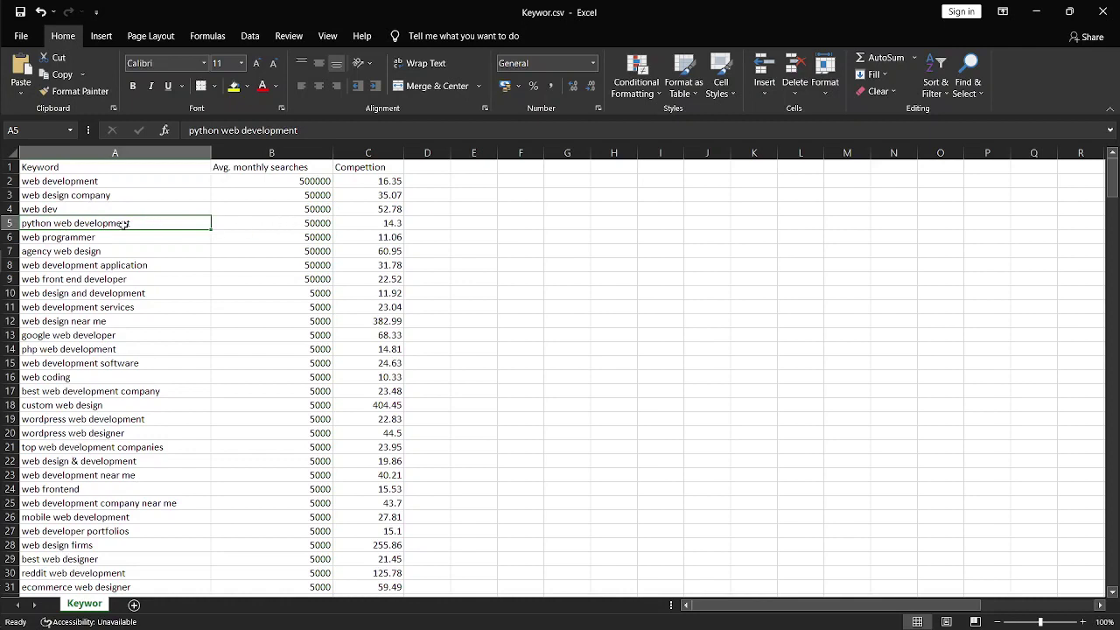
pyautogui.click(11, 223)
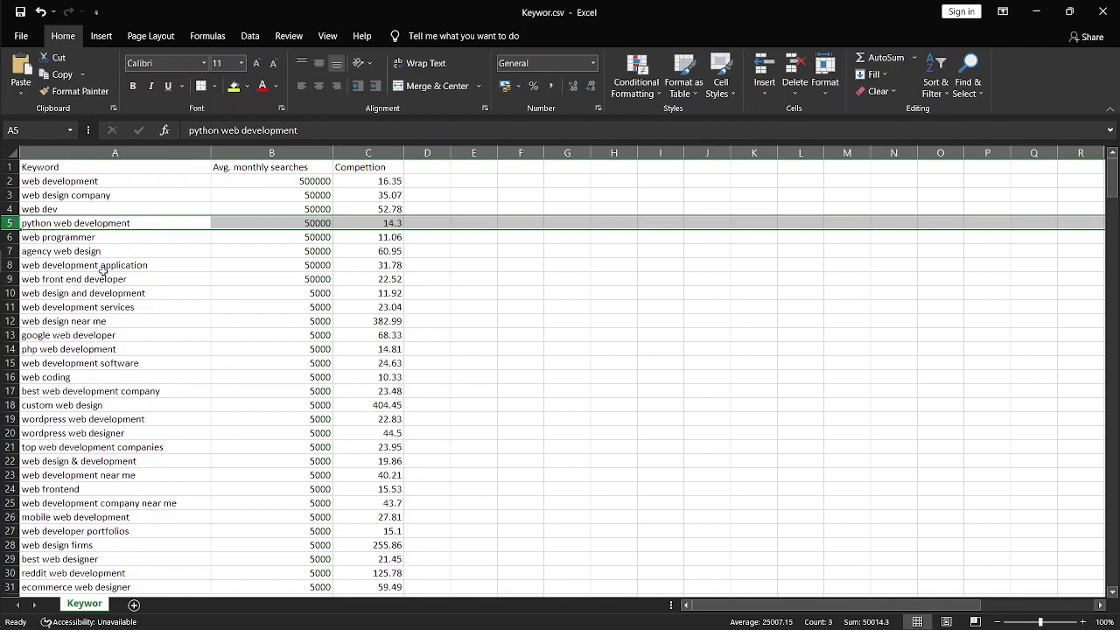
pyautogui.click(75, 240)
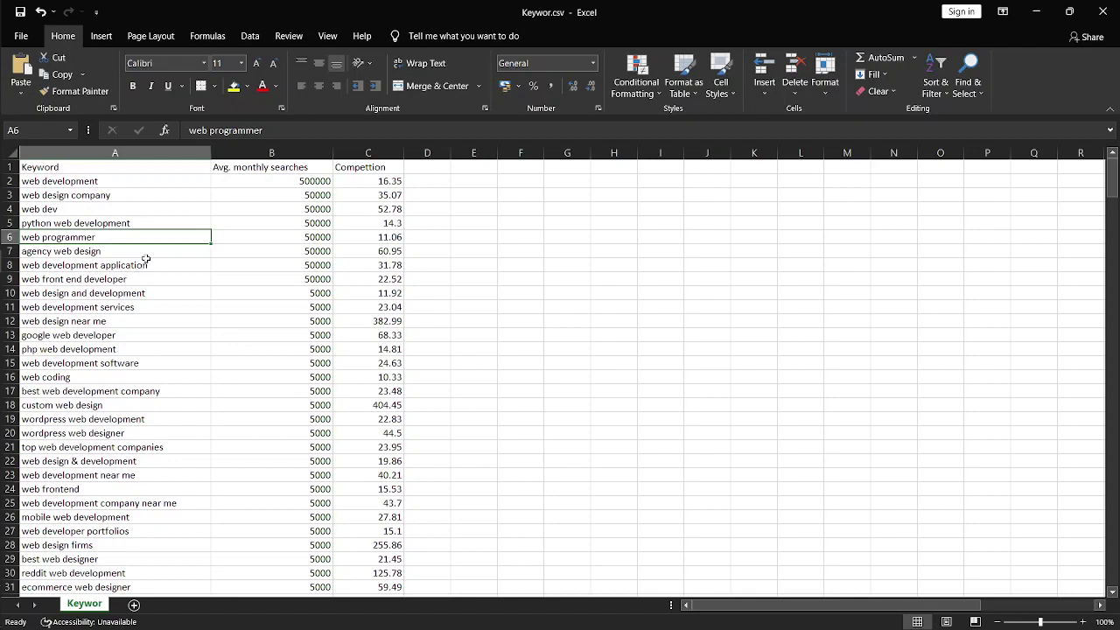
pyautogui.click(79, 251)
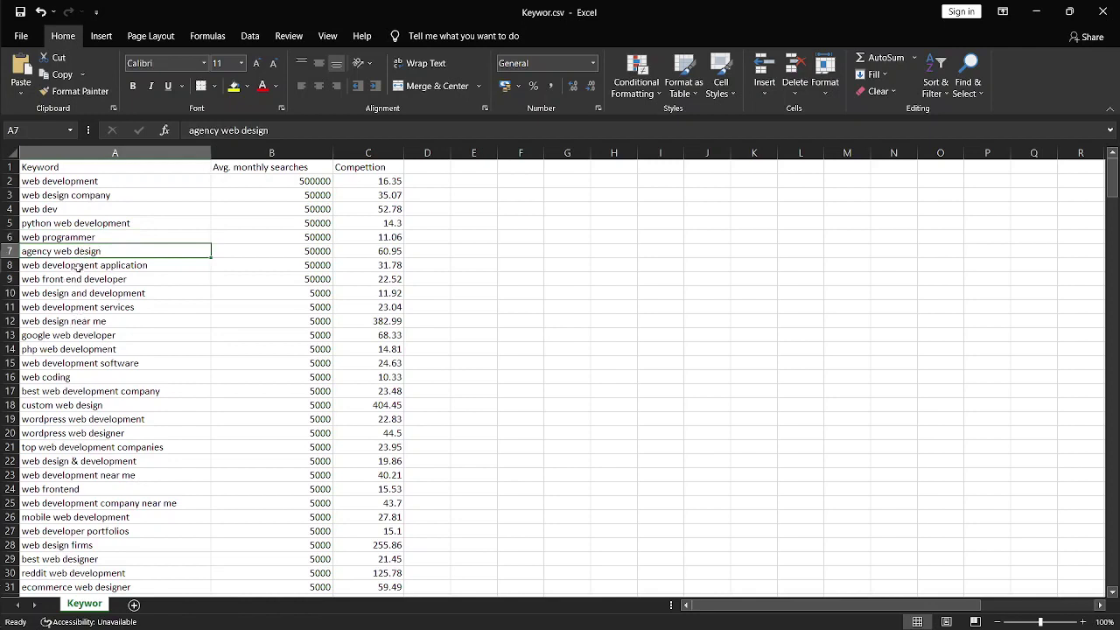
pyautogui.click(79, 268)
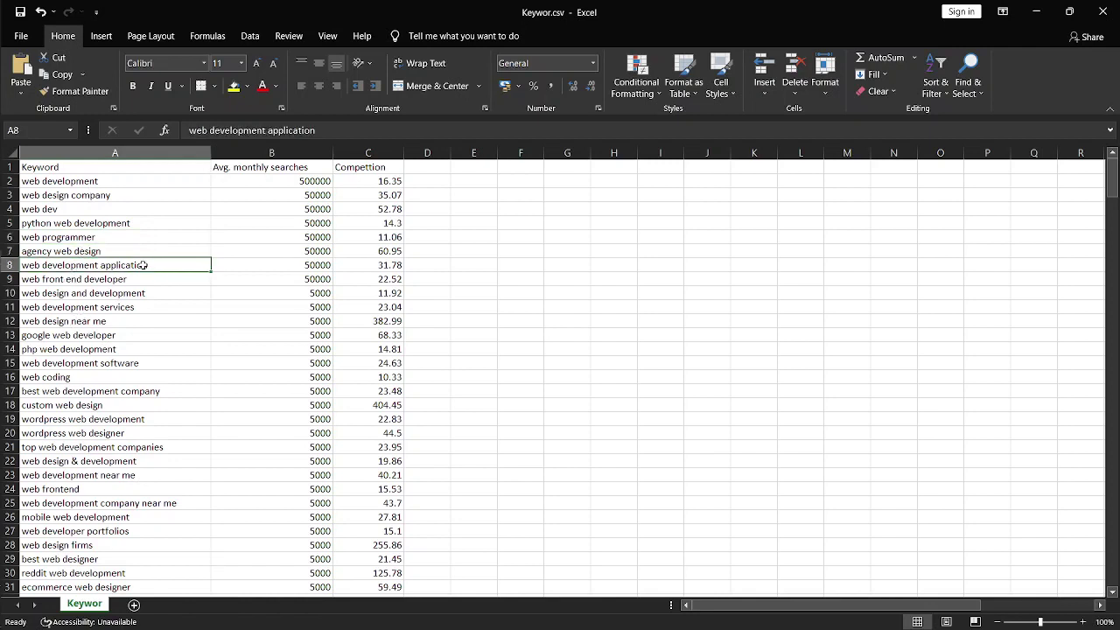
pyautogui.moveTo(94, 261); pyautogui.dragTo(117, 289)
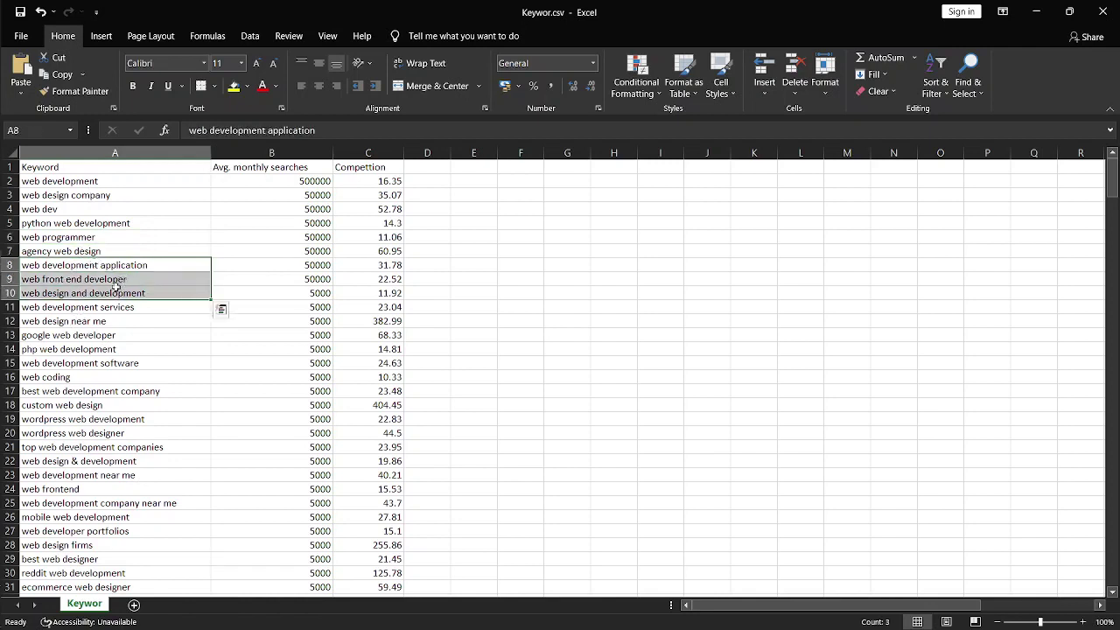
pyautogui.click(102, 277)
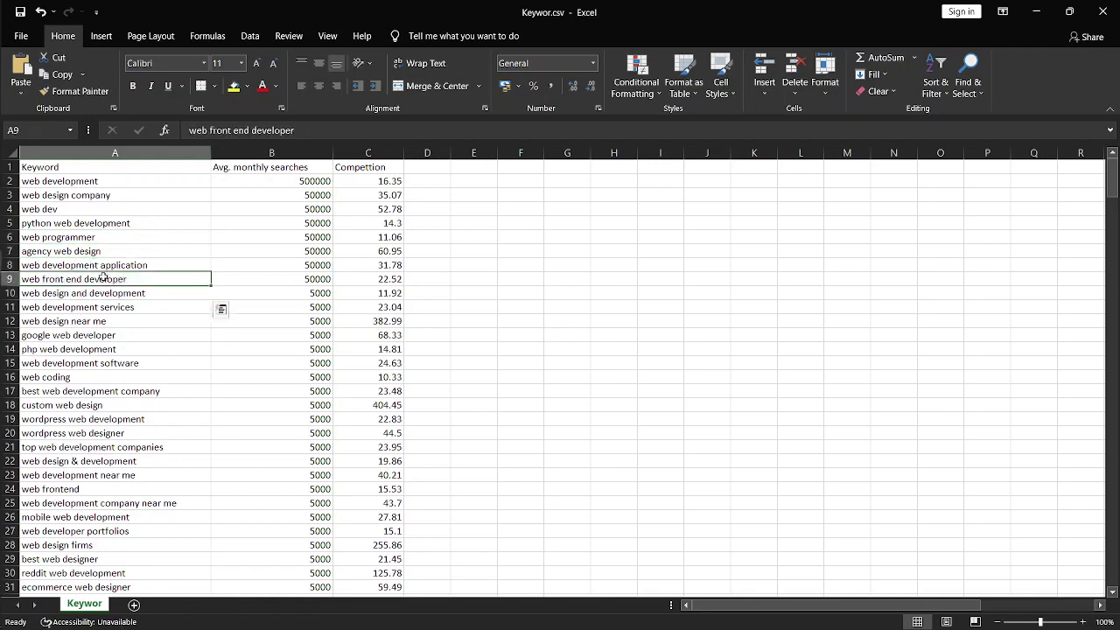
pyautogui.click(142, 294)
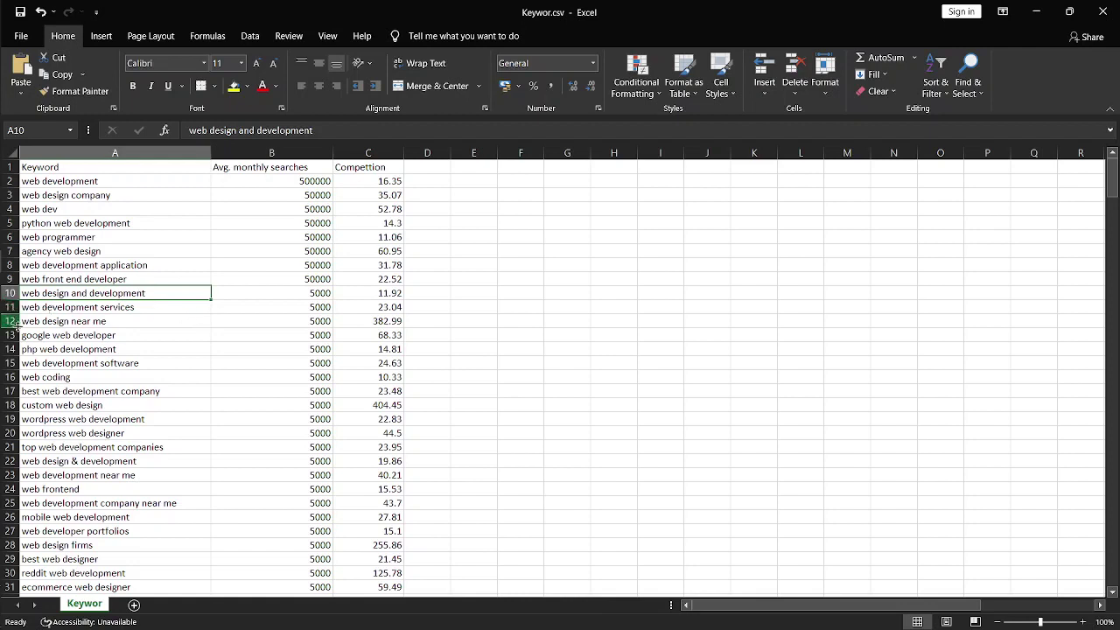
# - Clear the contents of rows 21 to 40, from "top web development companies" to "web designing packages"
pyautogui.scroll(-3, 10, 455)
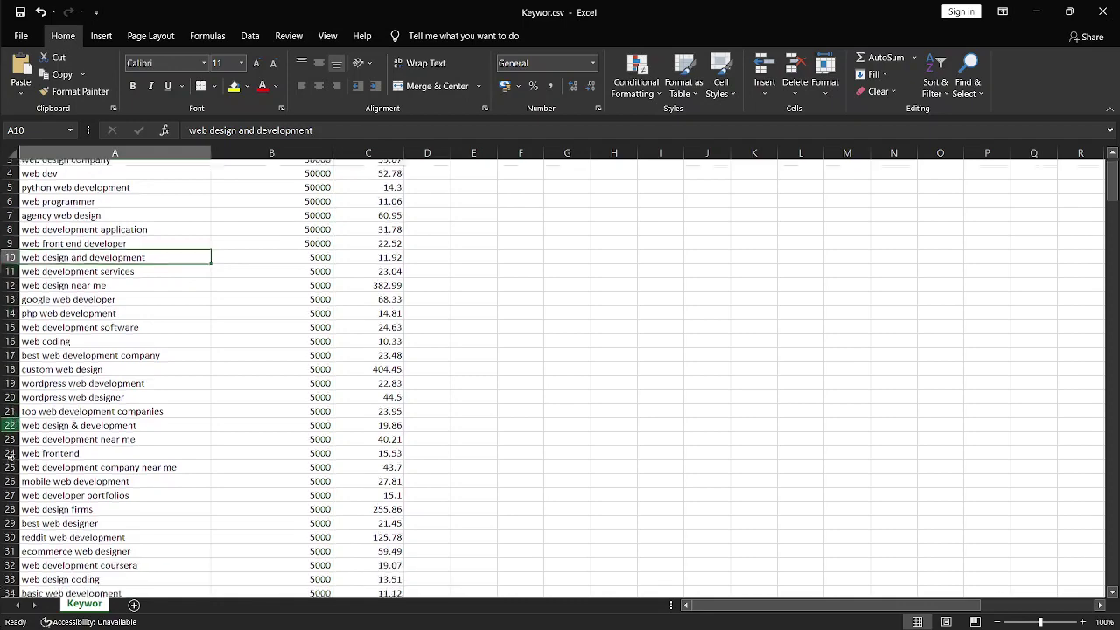
pyautogui.scroll(-3, 11, 458)
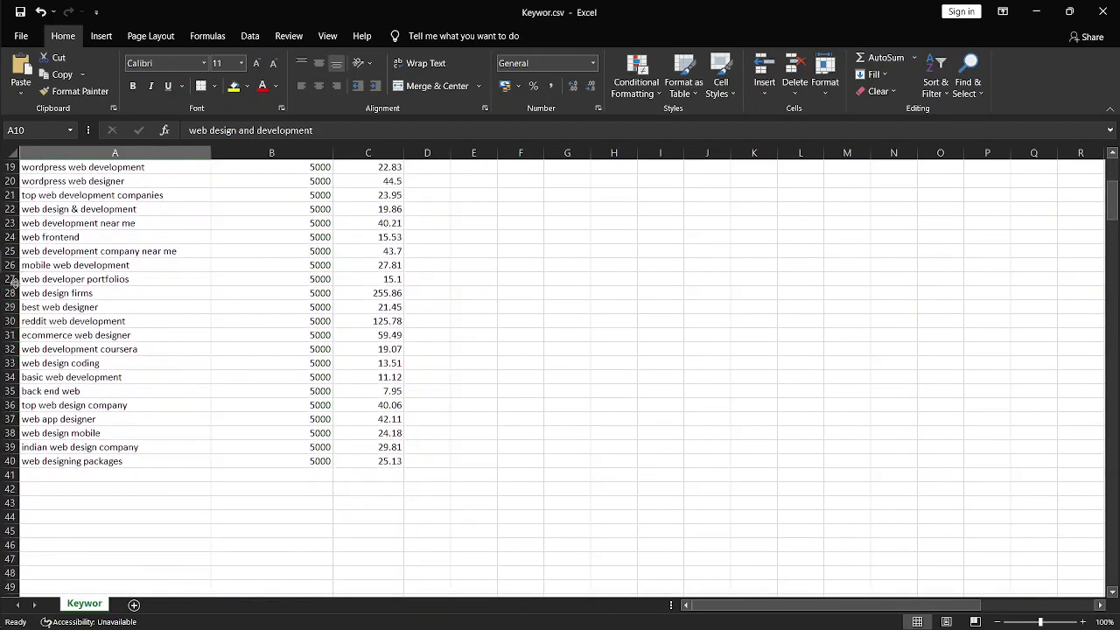
pyautogui.click(10, 195)
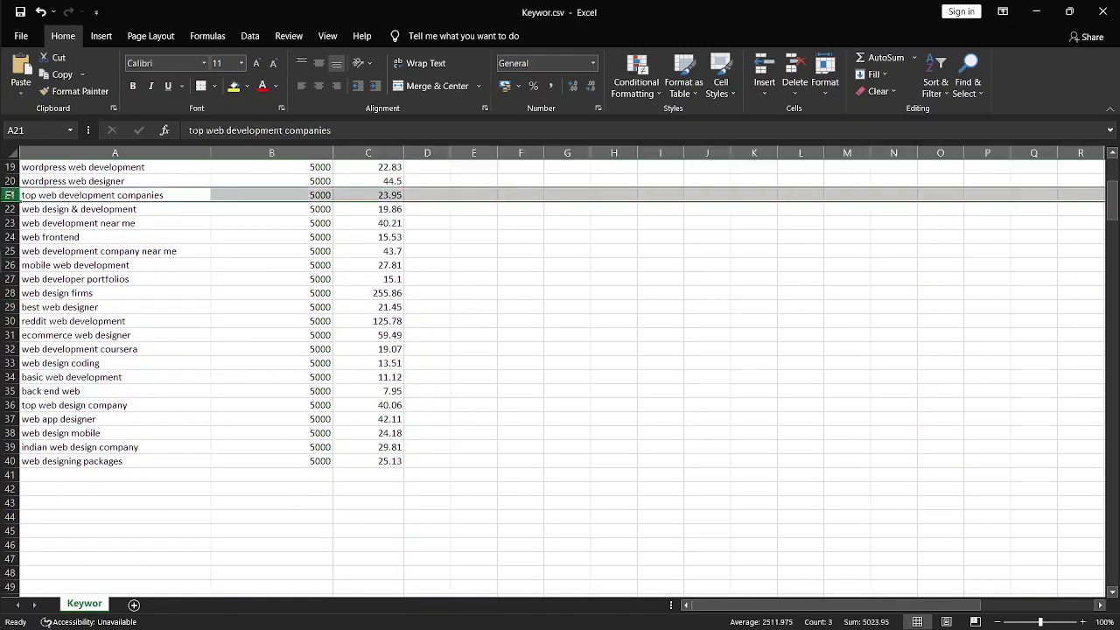
pyautogui.keyDown('shift'); pyautogui.click(9, 461); pyautogui.keyUp('shift')
pyautogui.press('Delete')
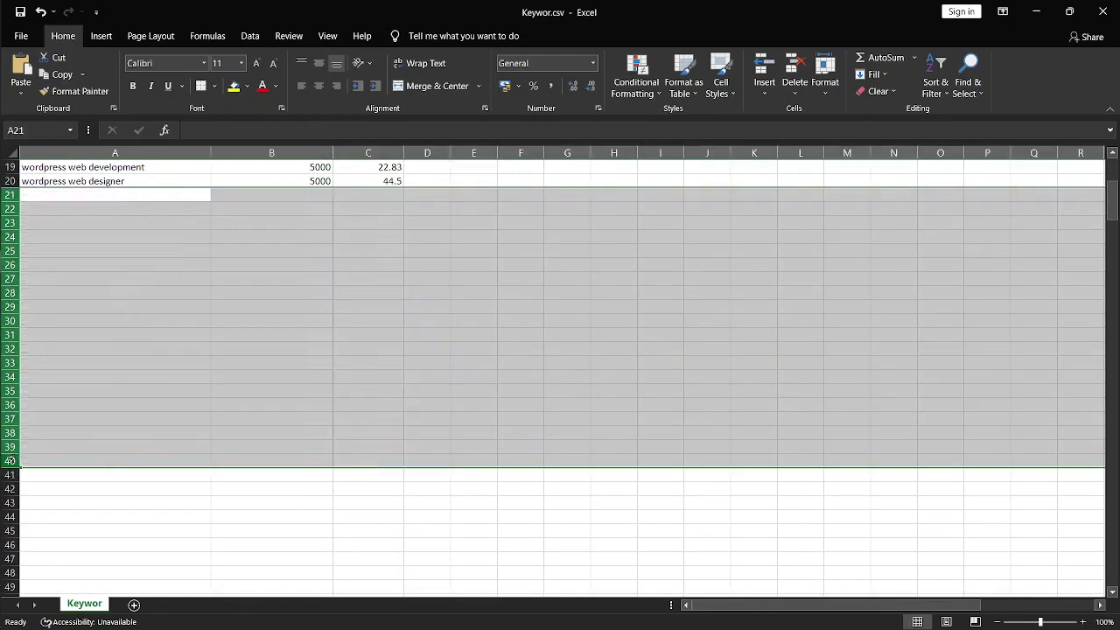
pyautogui.click(535, 474)
pyautogui.scroll(6, 534, 473)
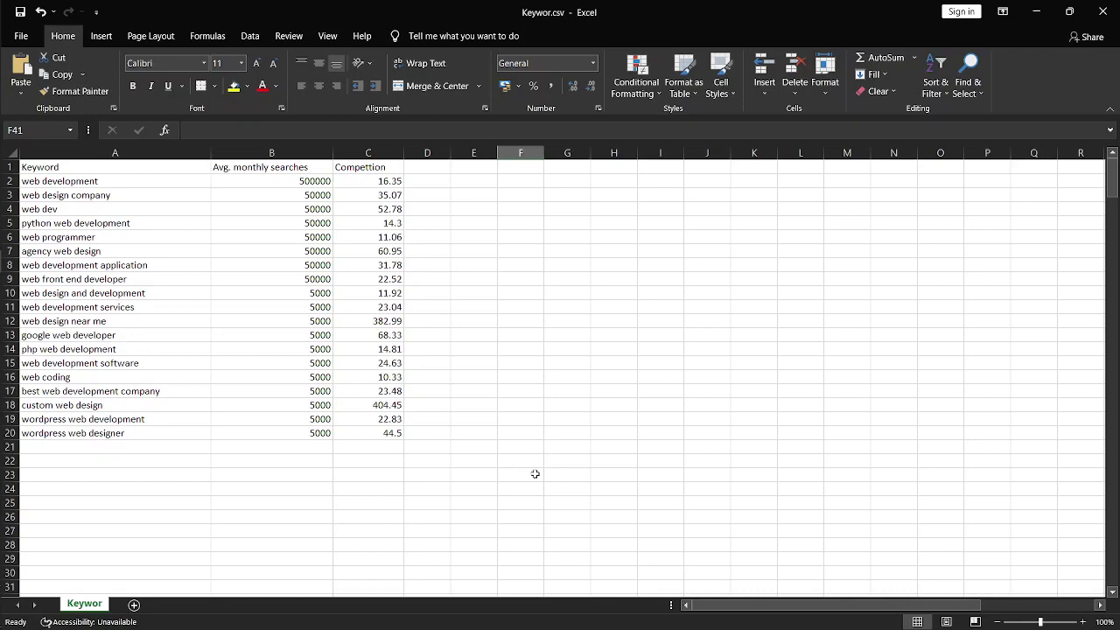
# - Sort the whole table by the competition column from smallest to largest, expanding the selection to the other columns
pyautogui.click(390, 170)
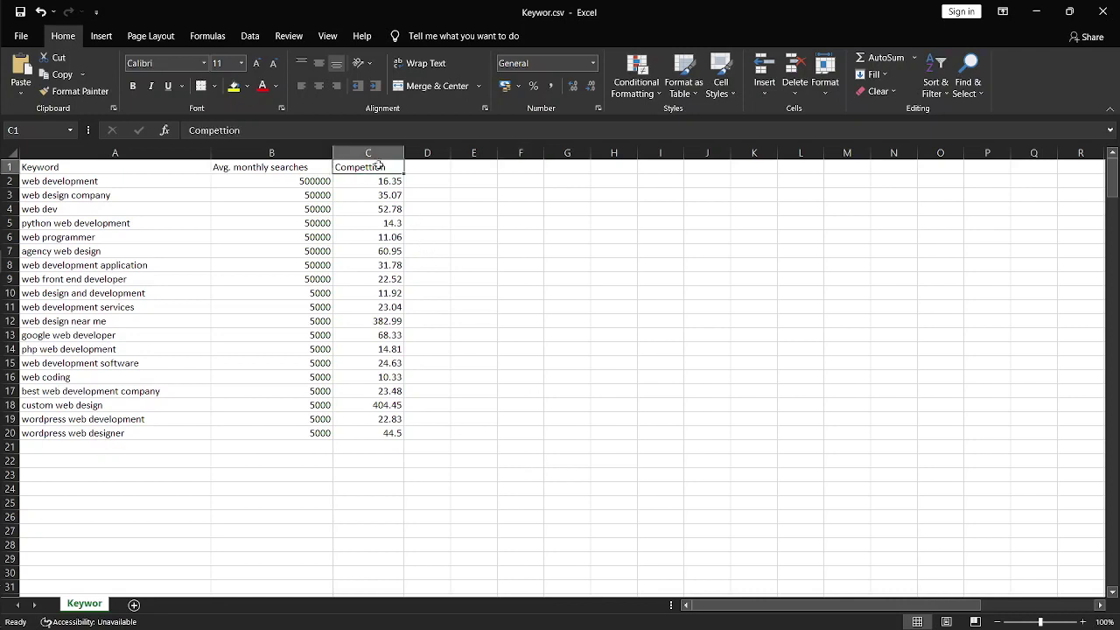
pyautogui.click(368, 153)
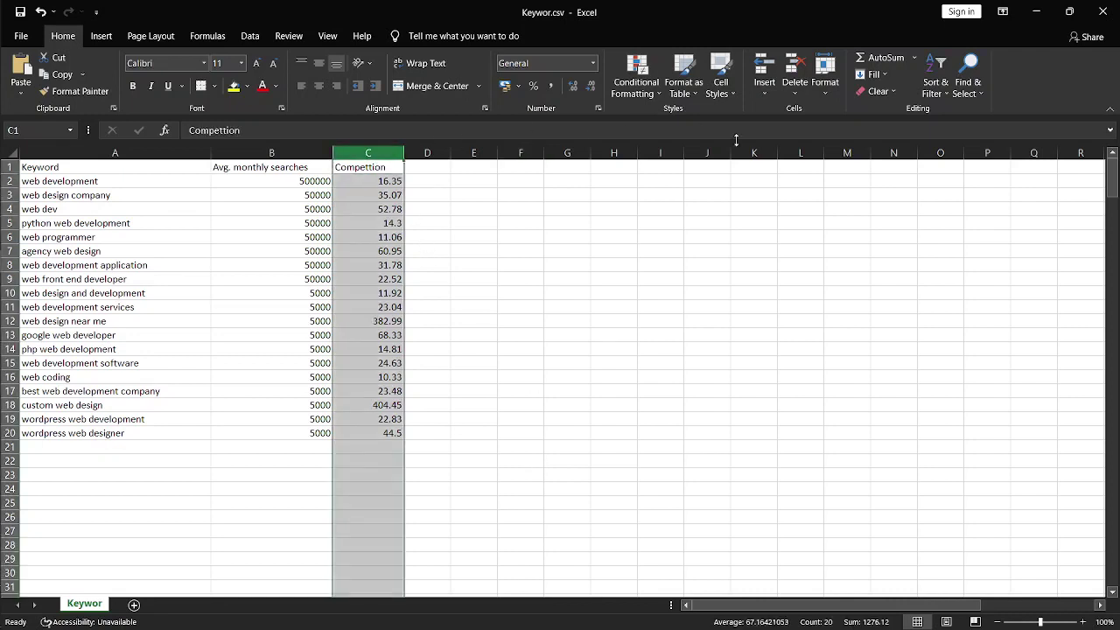
pyautogui.click(934, 80)
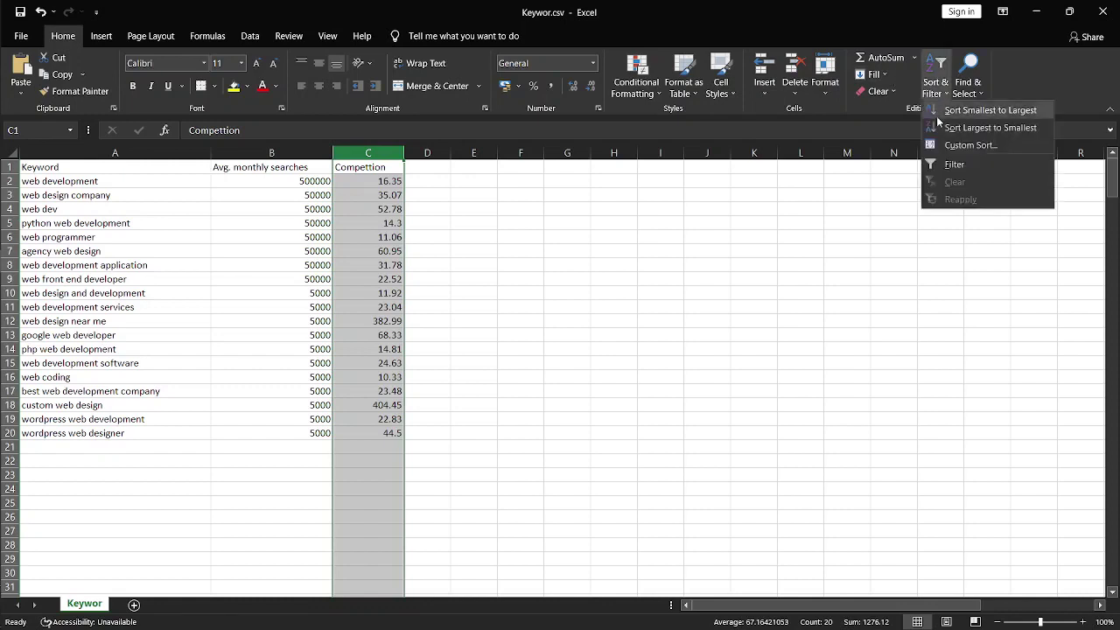
pyautogui.click(937, 112)
pyautogui.press('Return')
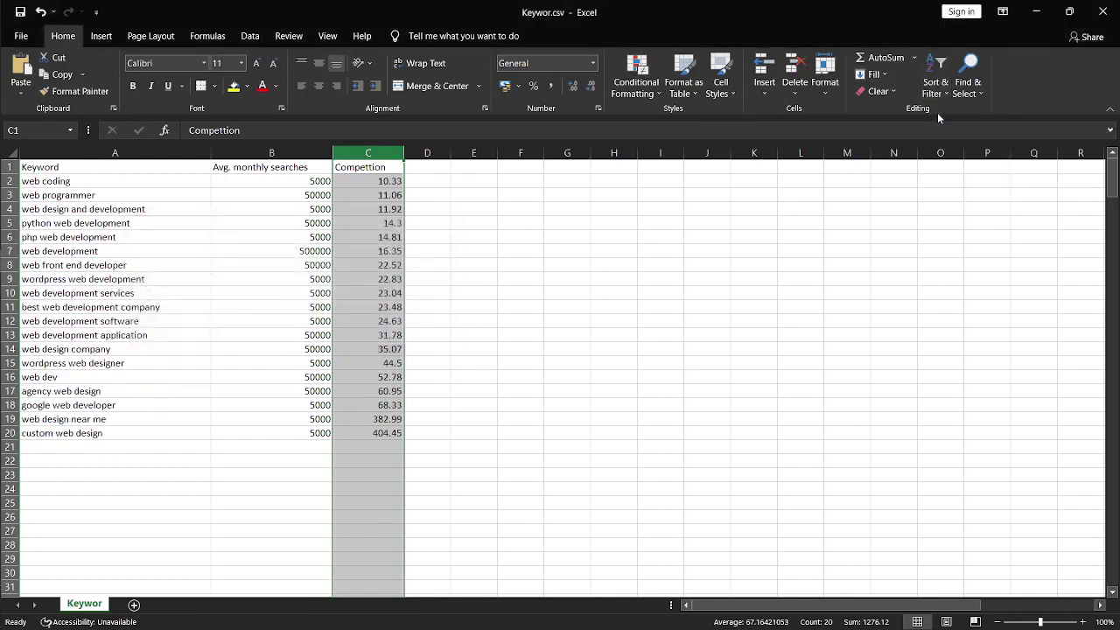
pyautogui.click(721, 219)
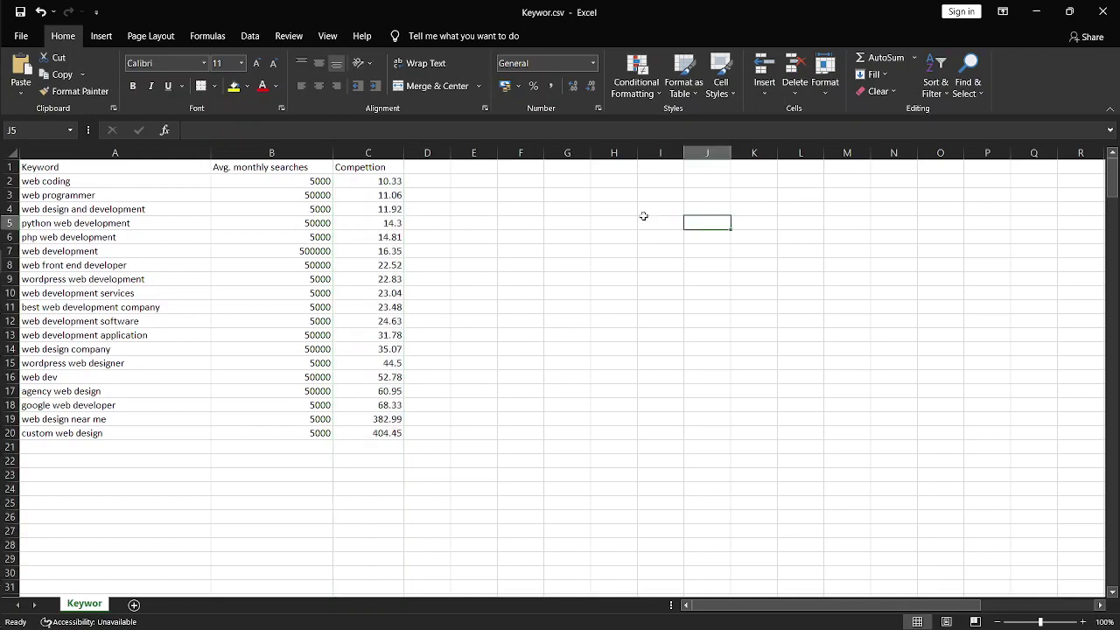
# - Compare the competition and average monthly searches of "web coding" and "web programmer" in rows 2 and 3
pyautogui.click(376, 179)
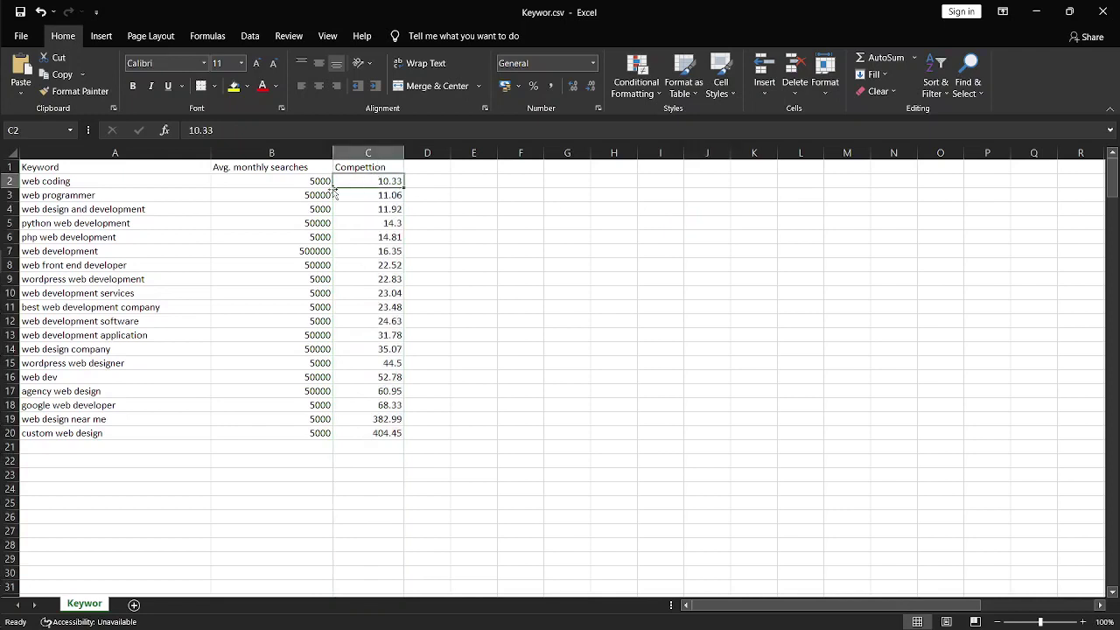
pyautogui.click(273, 185)
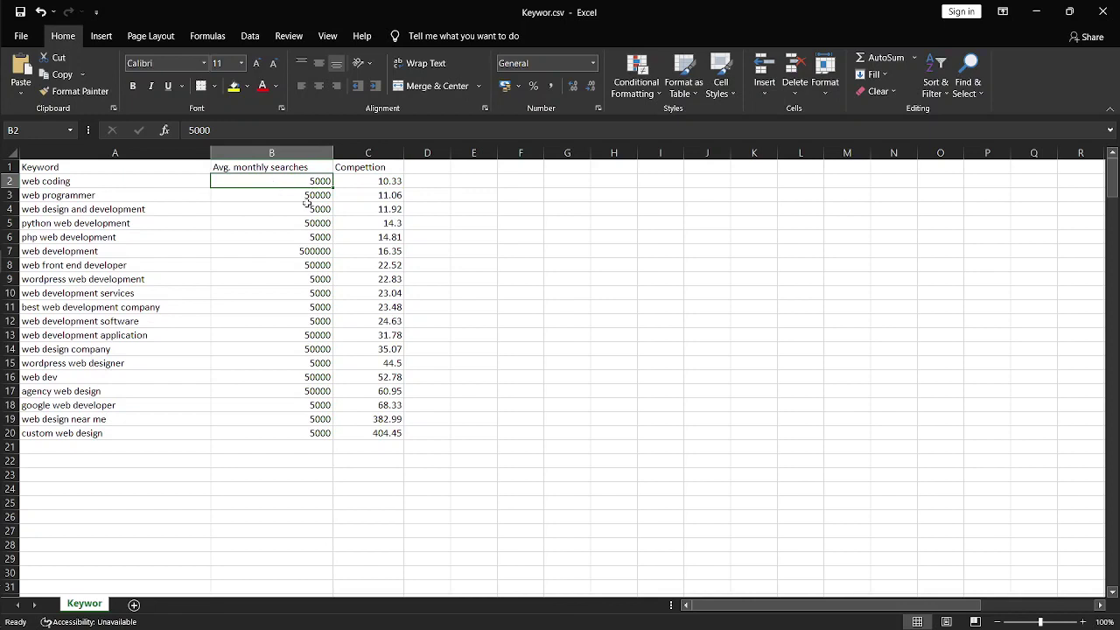
pyautogui.click(377, 194)
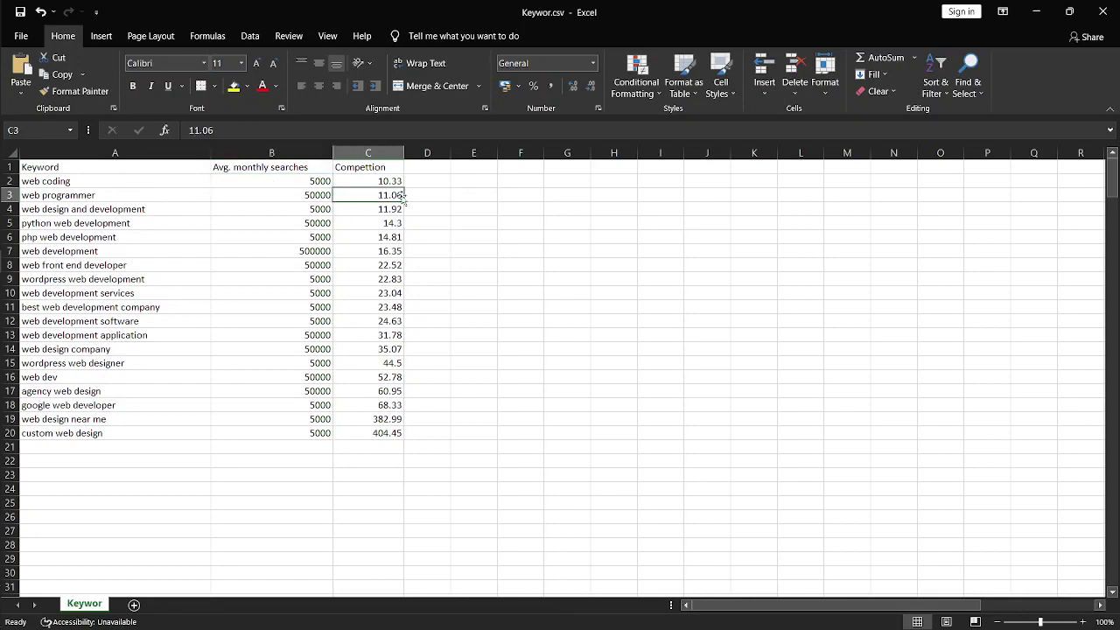
pyautogui.click(283, 195)
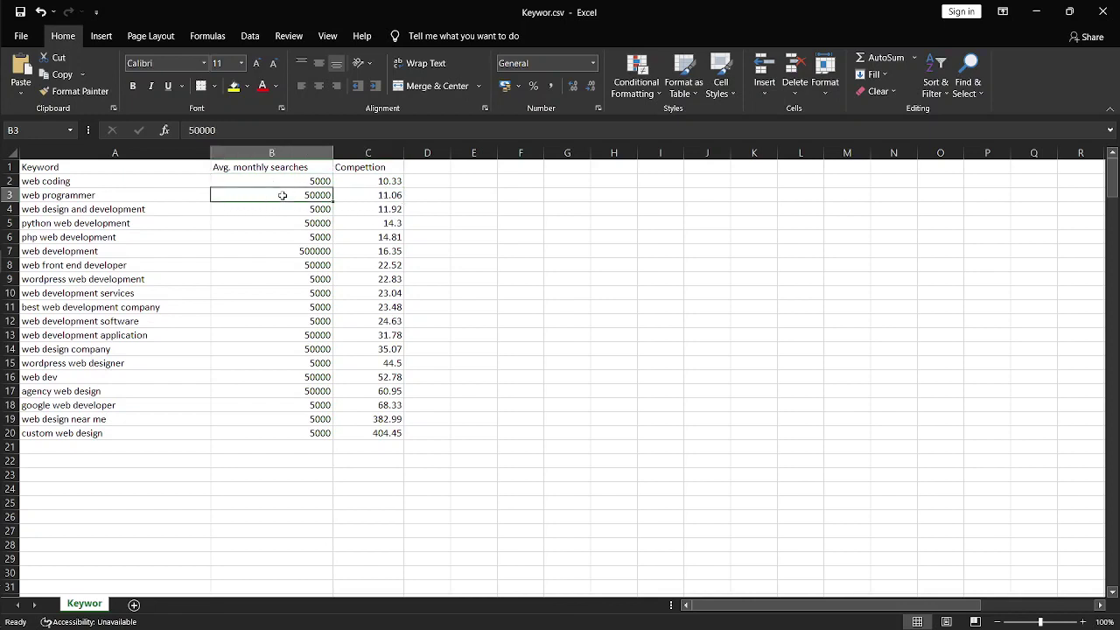
pyautogui.moveTo(137, 182); pyautogui.dragTo(398, 199)
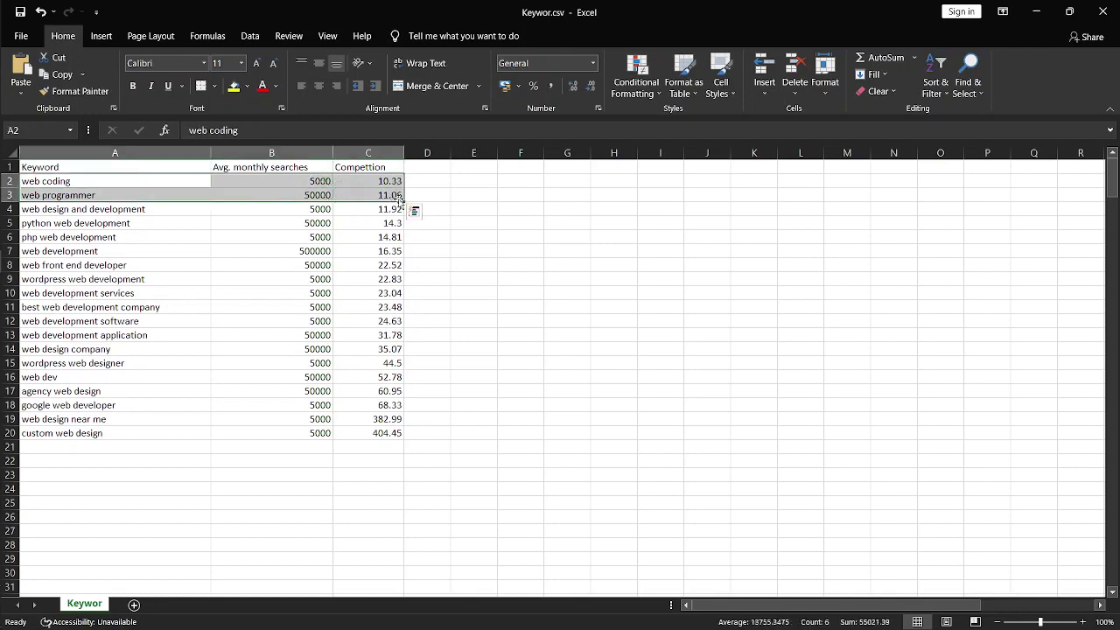
pyautogui.click(560, 221)
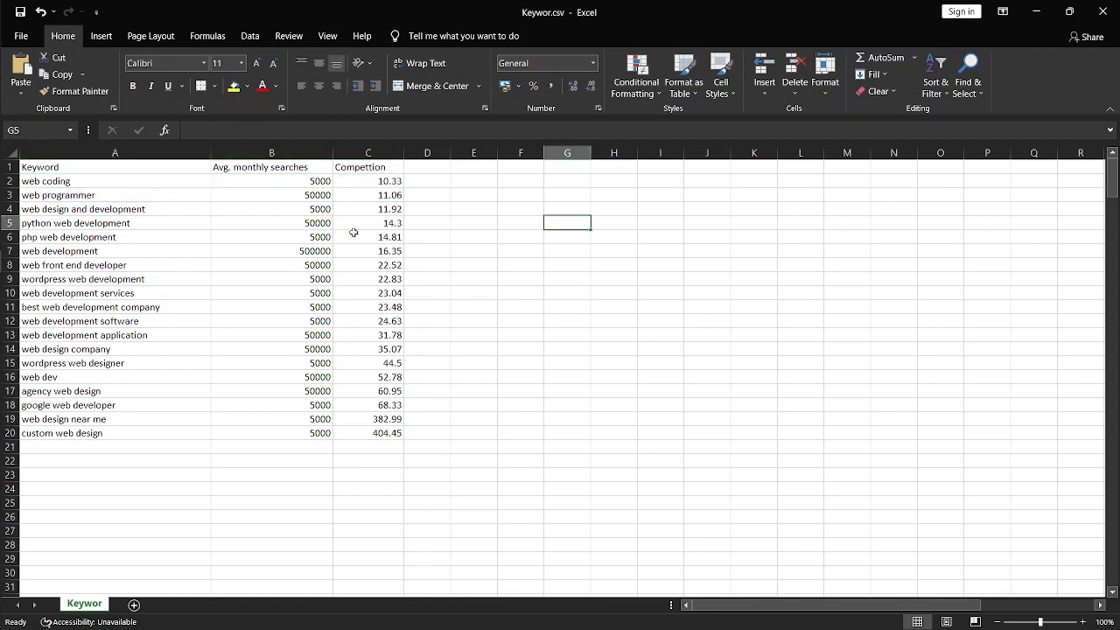
# - Compare the highest-competition keyword "custom web design" in row 20 with the lowest-competition keyword "web coding" in row 2
pyautogui.click(378, 434)
pyautogui.click(277, 432)
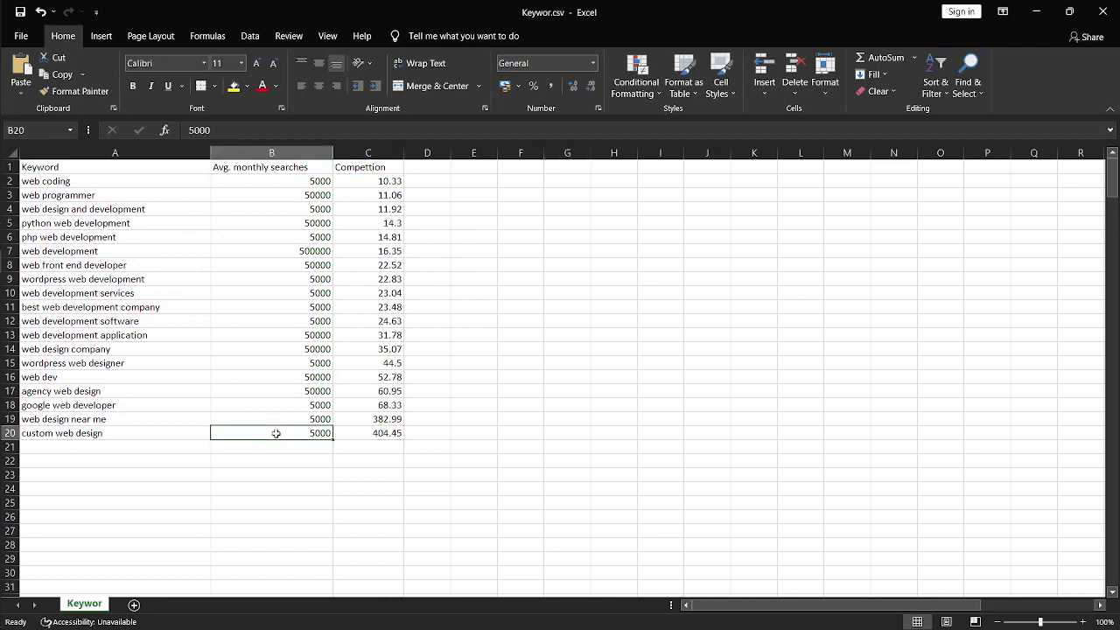
pyautogui.click(81, 432)
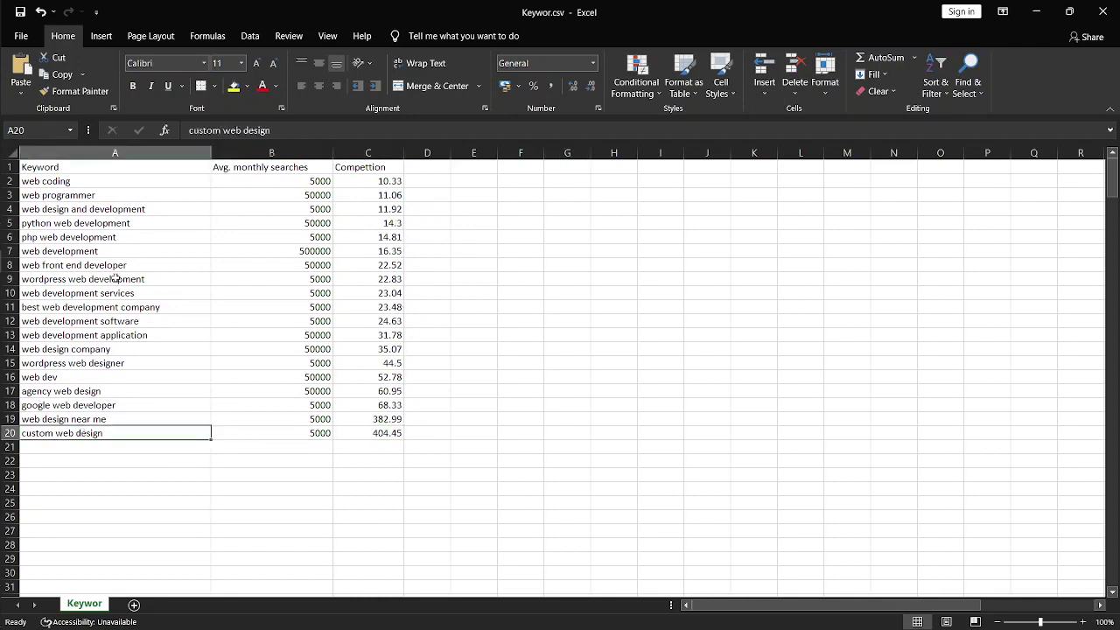
pyautogui.click(106, 182)
pyautogui.click(83, 434)
pyautogui.click(110, 168)
pyautogui.click(104, 181)
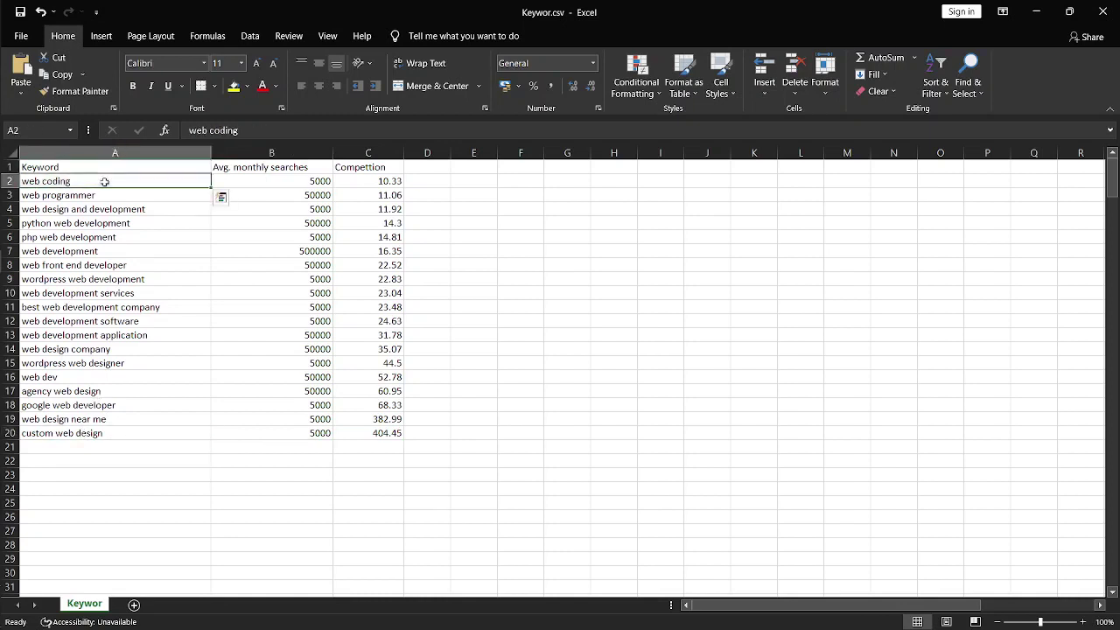
pyautogui.click(103, 433)
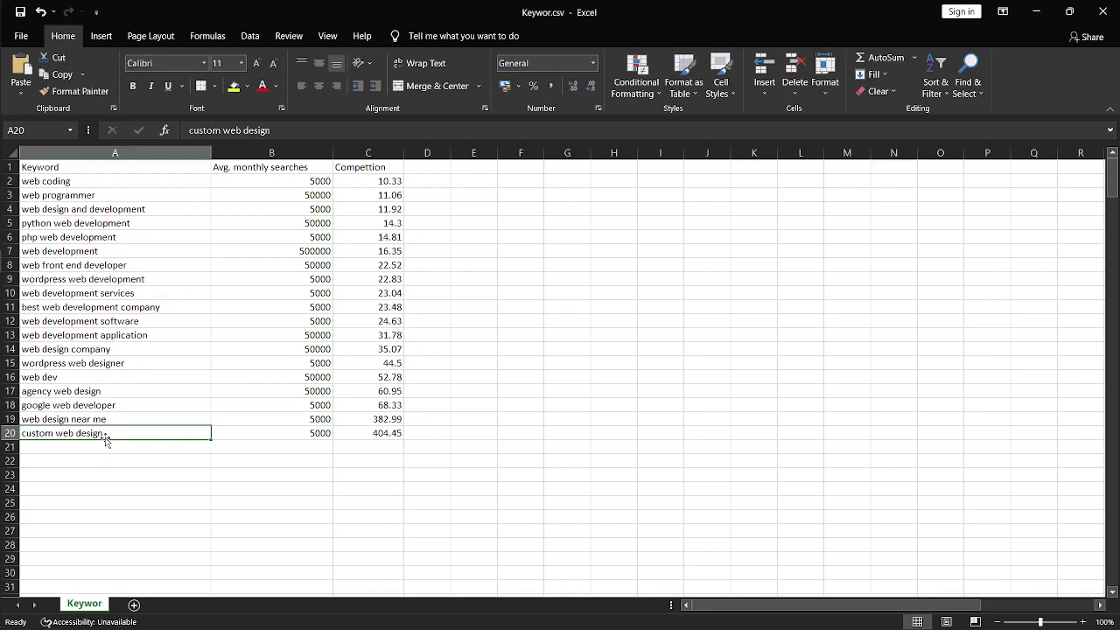
pyautogui.click(74, 183)
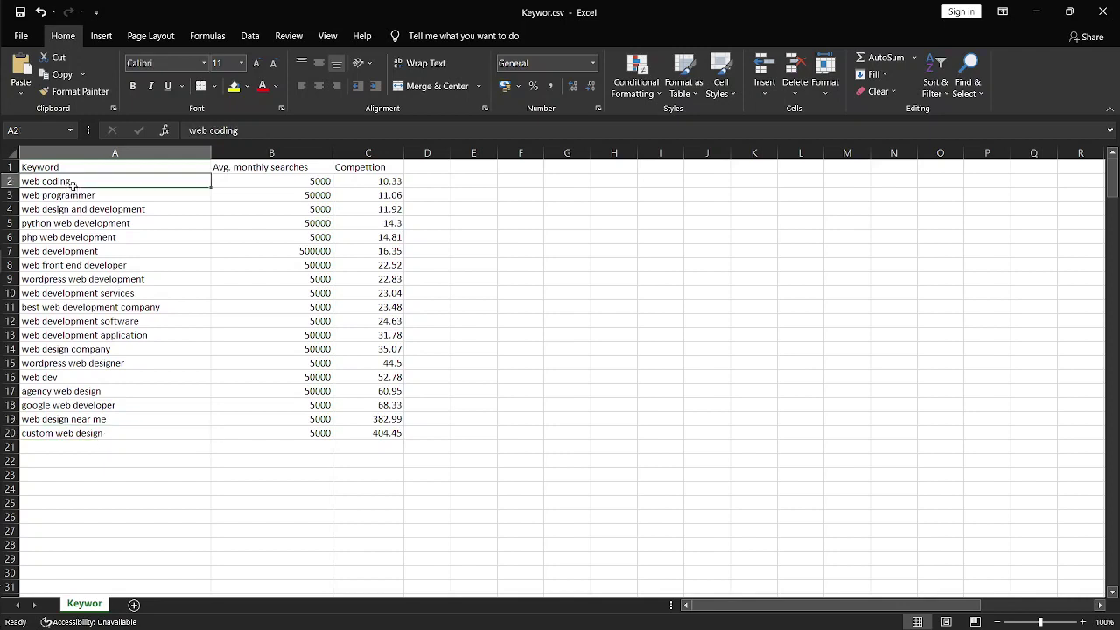
pyautogui.click(78, 446)
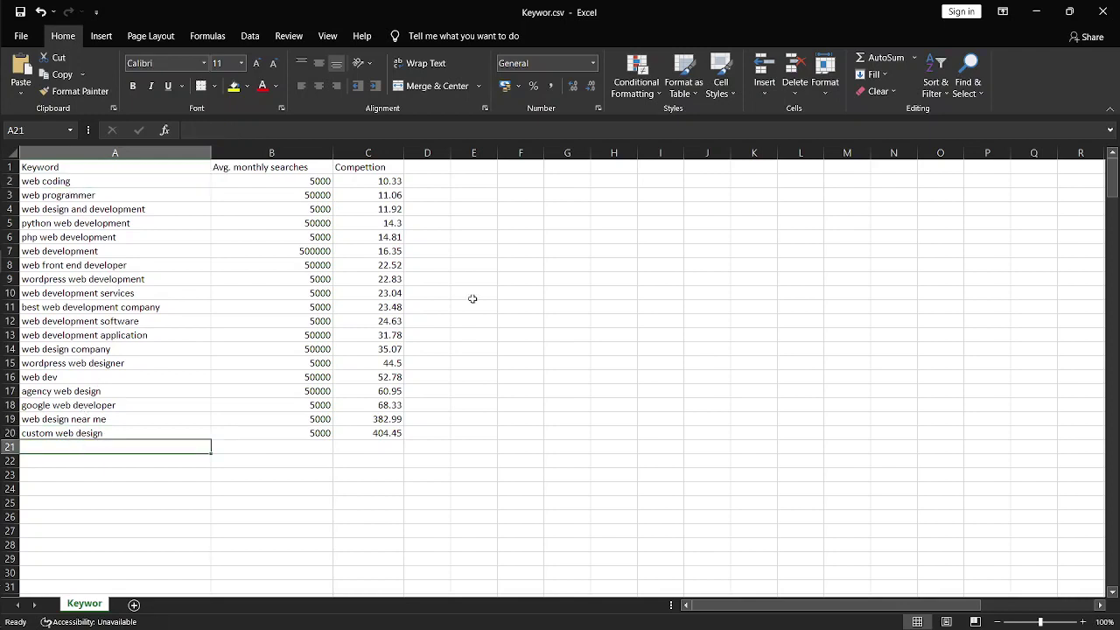
# - Restore the spreadsheet to a smaller floating window and extend its height so that all keyword rows fit
pyautogui.moveTo(378, 11); pyautogui.dragTo(525, 27)
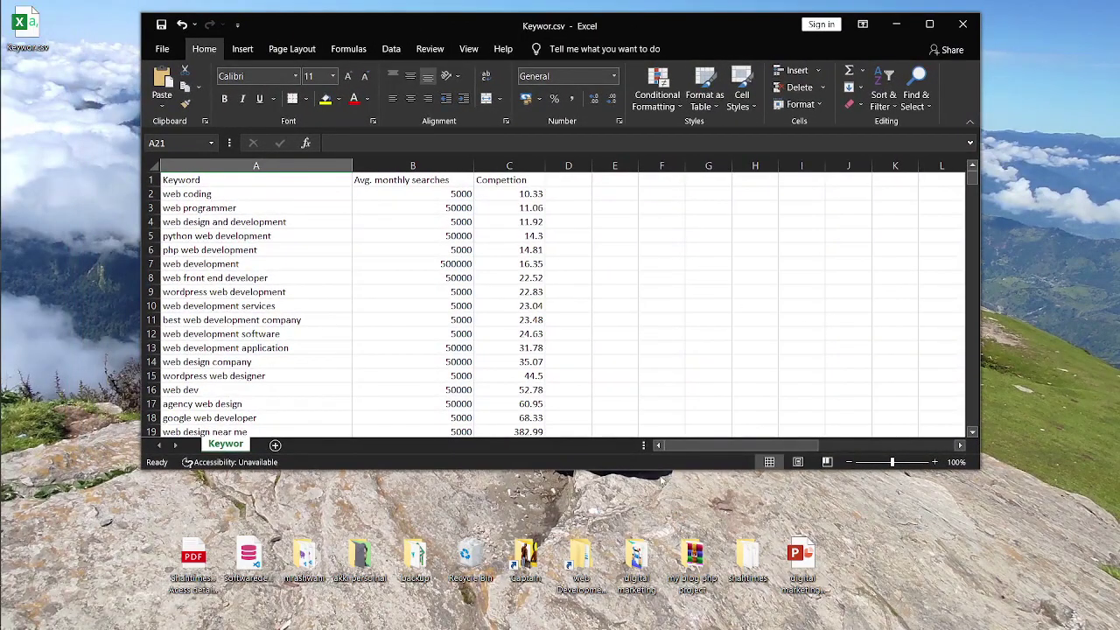
pyautogui.moveTo(574, 470); pyautogui.dragTo(574, 571)
pyautogui.click(695, 386)
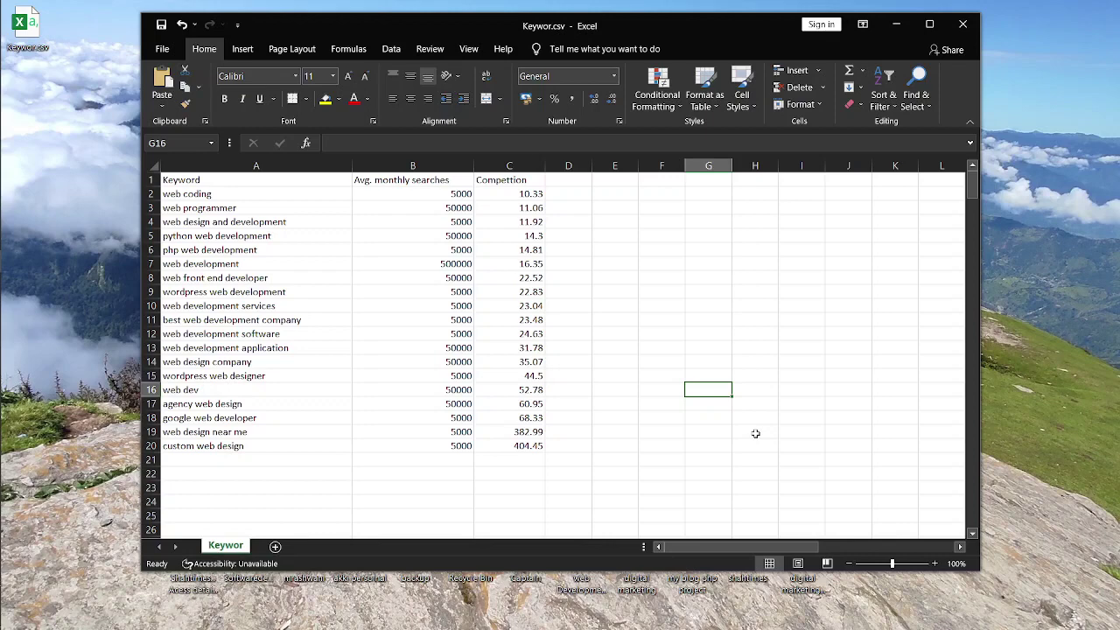
# - Switch to the browser and open the Google Trends site in a new tab through a search for "goggle trends"
pyautogui.hotkey('alt', 'Tab')
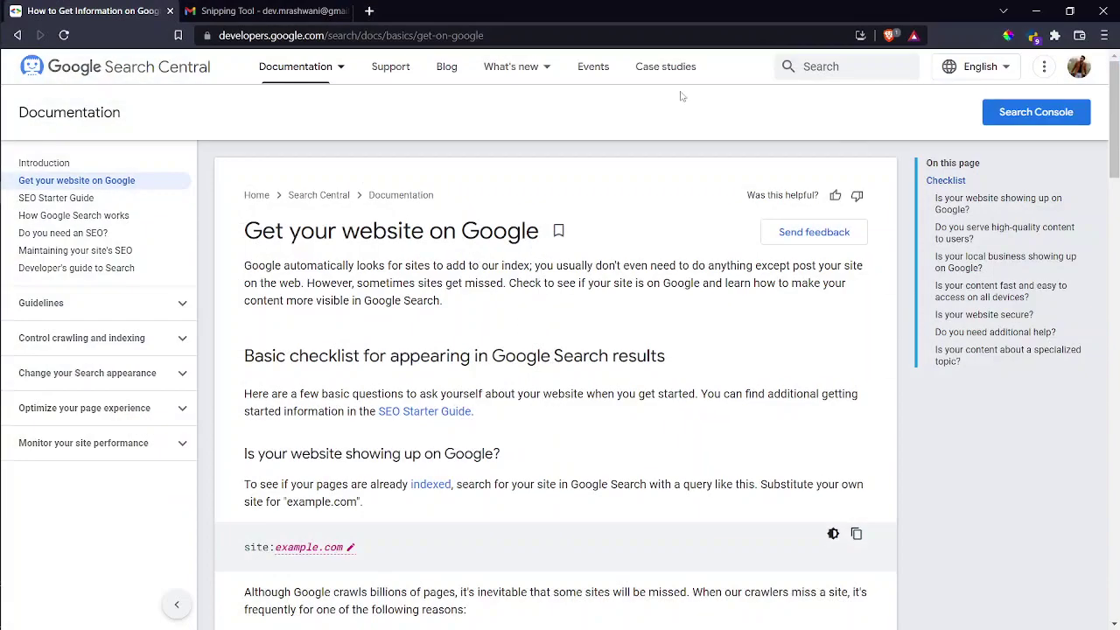
pyautogui.click(368, 10)
pyautogui.write('gog')
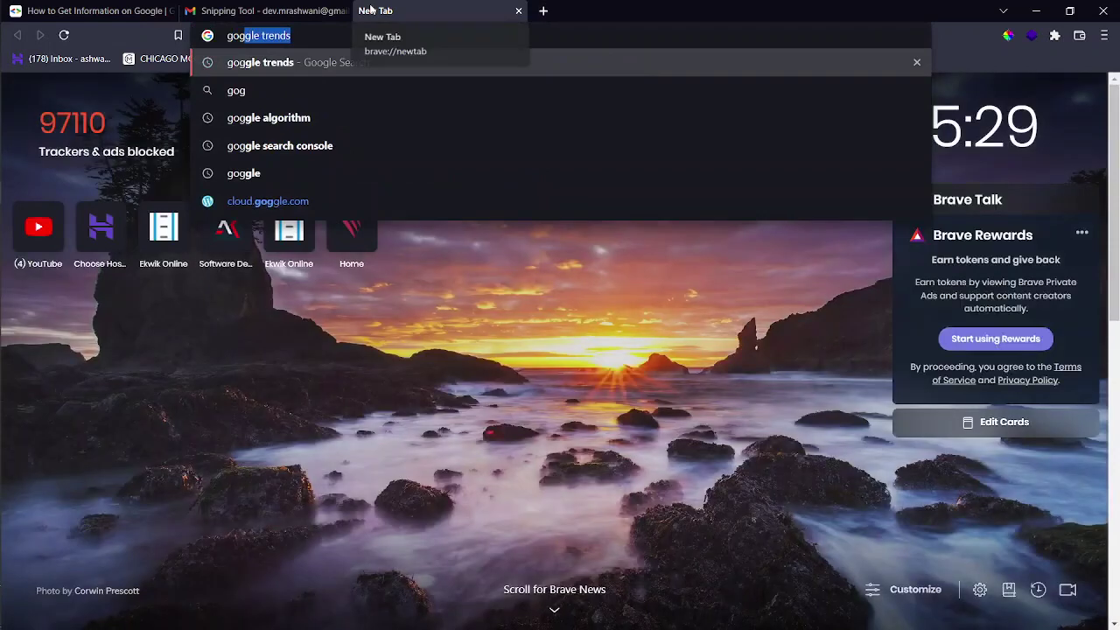
pyautogui.press('Return')
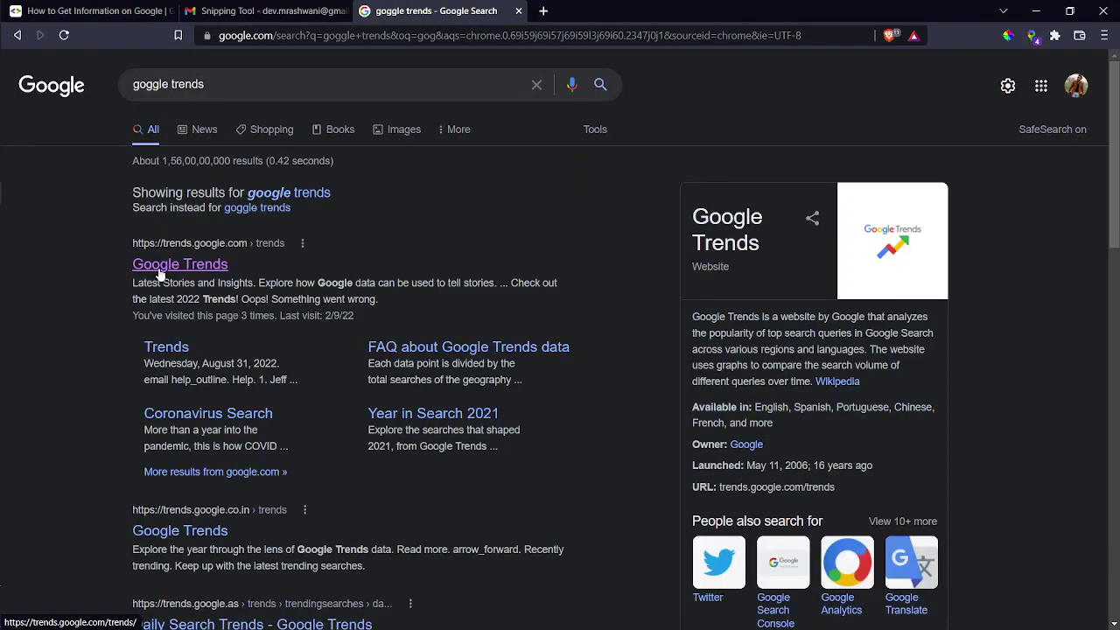
pyautogui.click(159, 271)
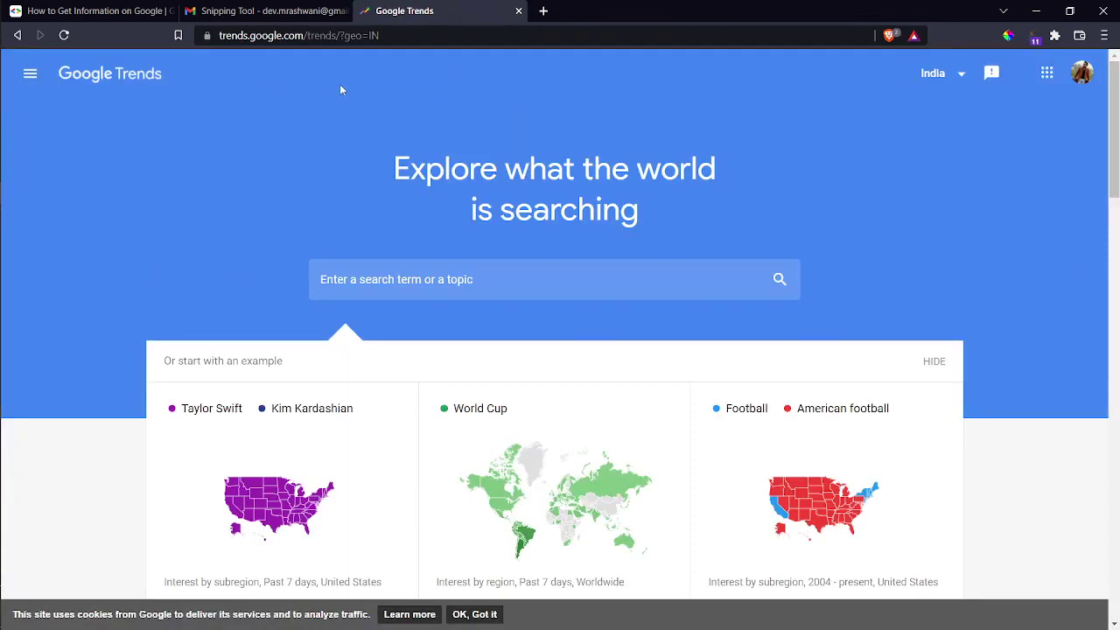
# - Review the keyword "web coding" and the competition column in the spreadsheet, then explore "web coding" in Google Trends
pyautogui.hotkey('alt', 'Tab')
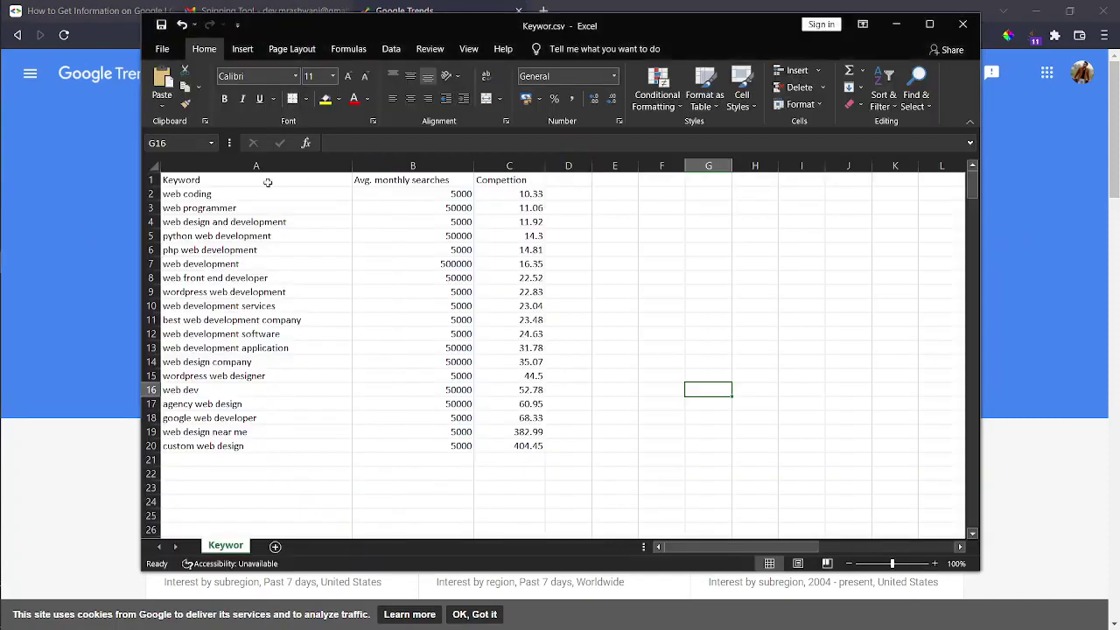
pyautogui.click(202, 195)
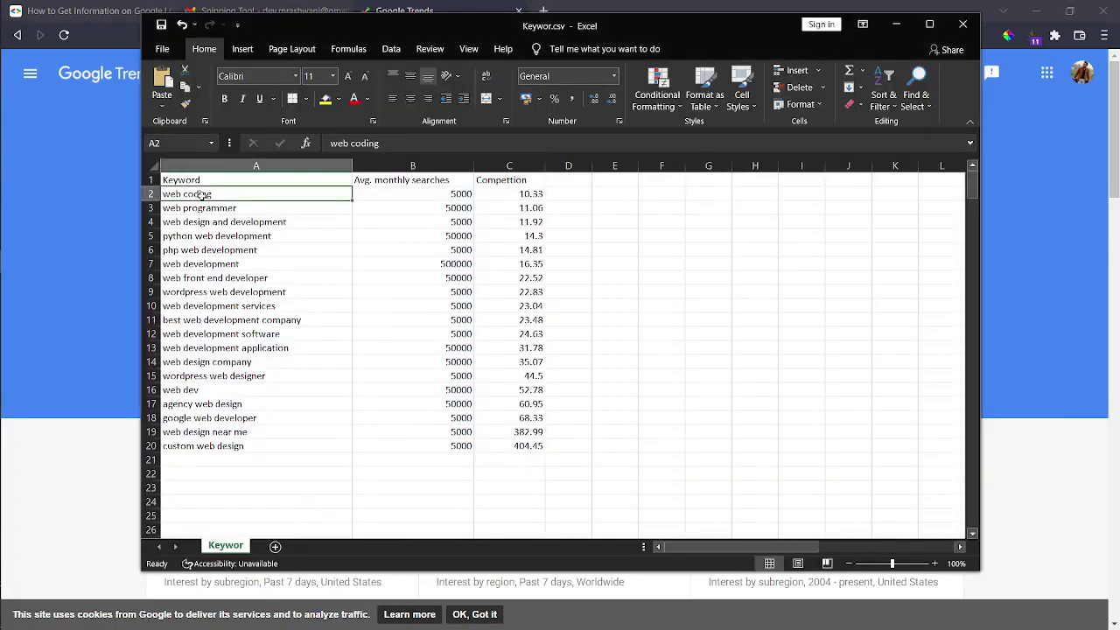
pyautogui.doubleClick(202, 195)
pyautogui.tripleClick(203, 194)
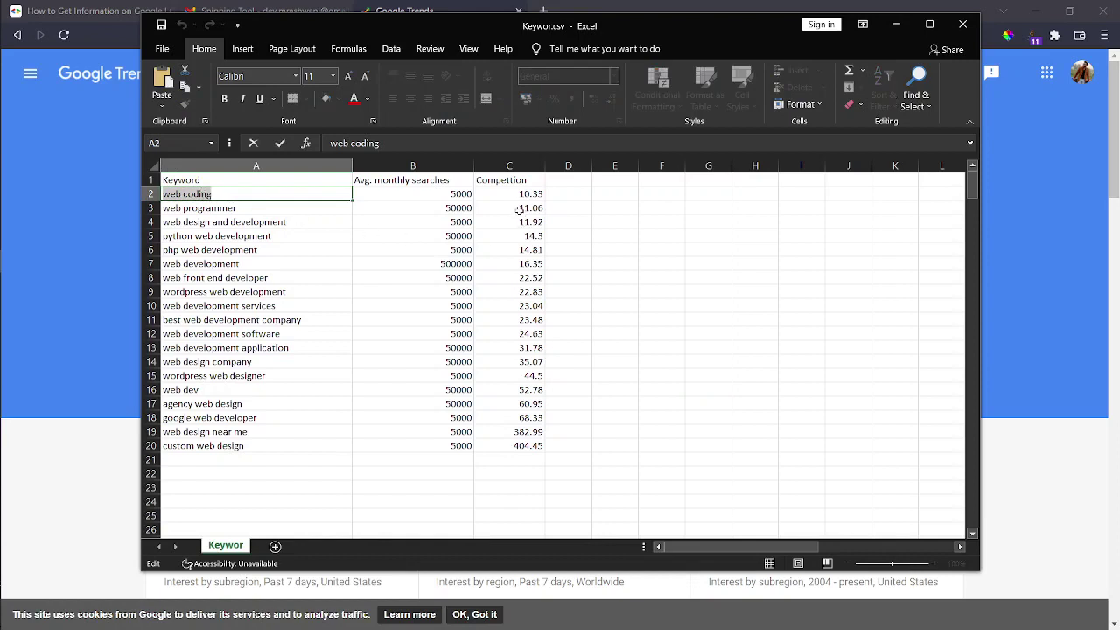
pyautogui.moveTo(517, 194); pyautogui.dragTo(524, 486)
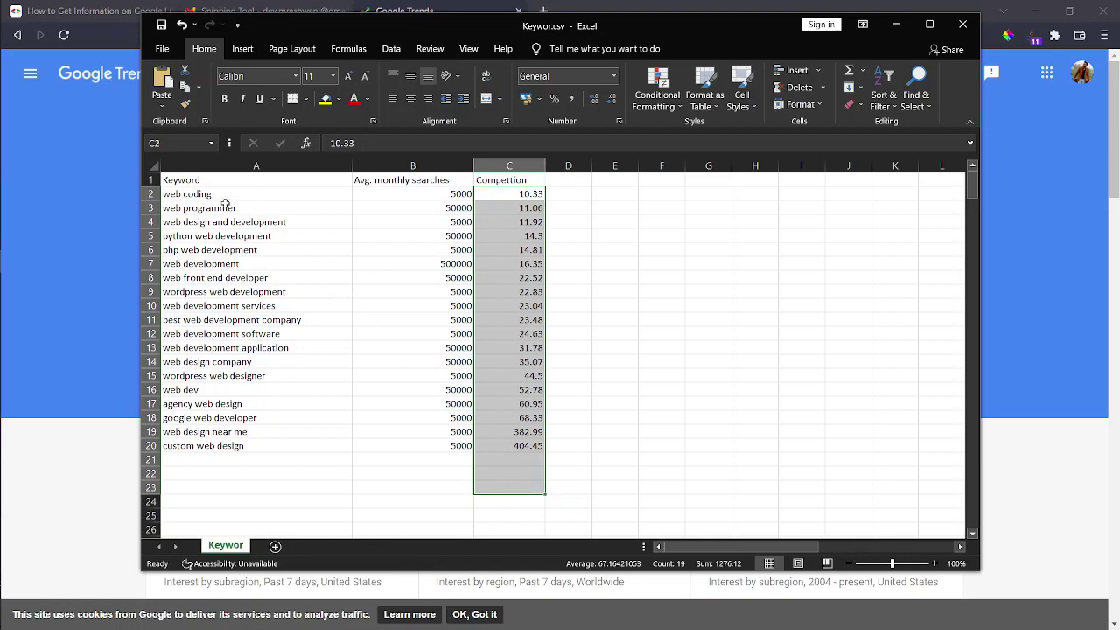
pyautogui.click(14, 263)
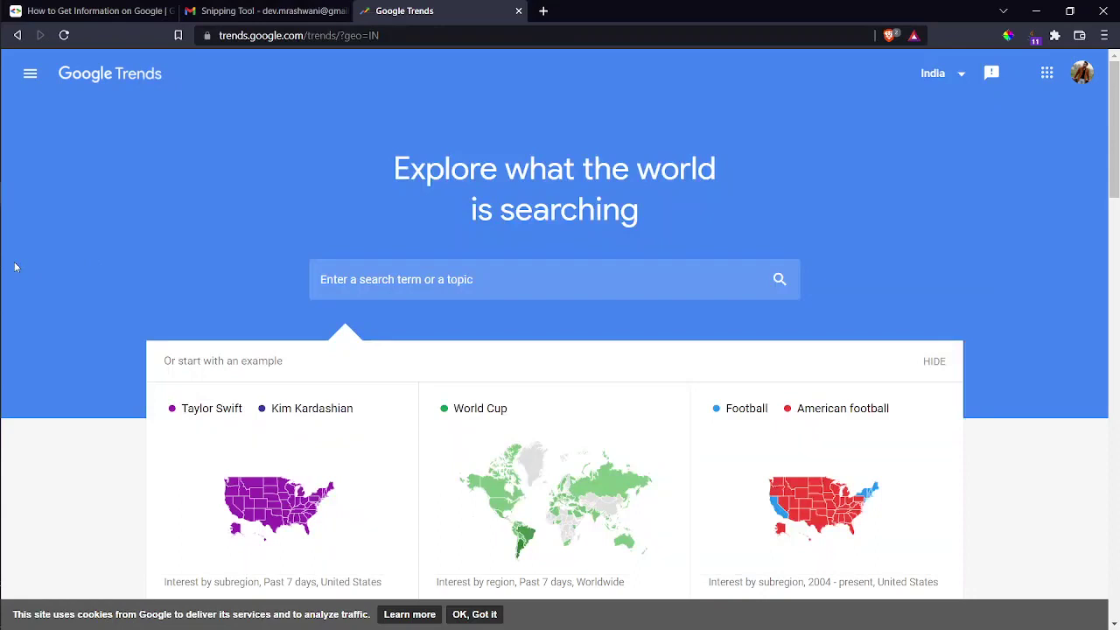
pyautogui.click(385, 287)
pyautogui.write('web coding')
pyautogui.press('Return')
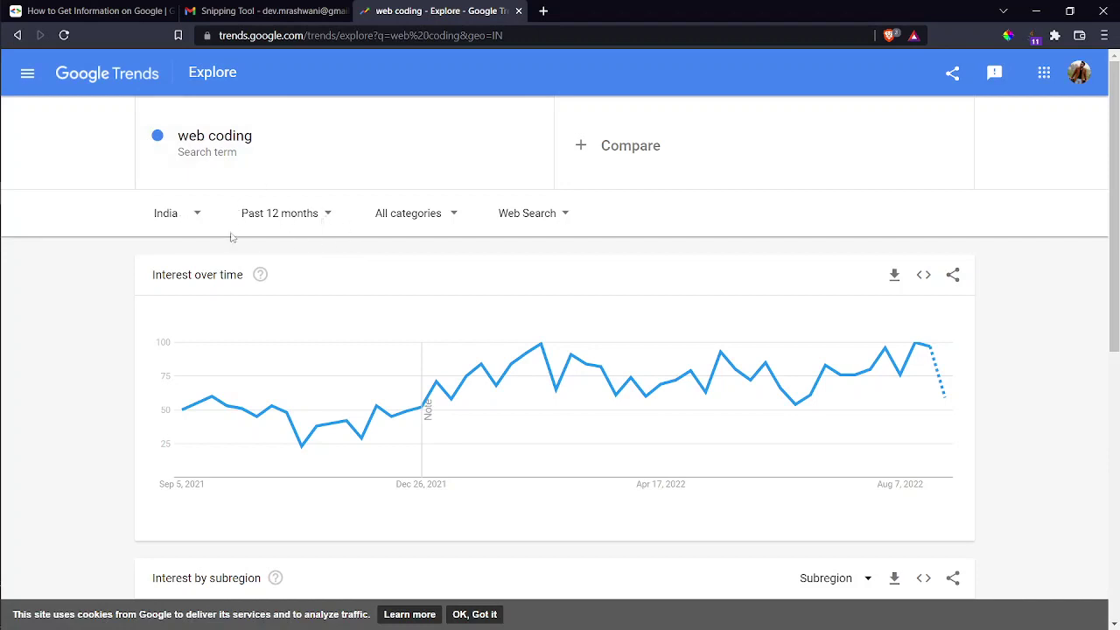
# - Set the trend time range to Past 5 years and examine the interest curve for "web coding" up to 2022
pyautogui.click(286, 217)
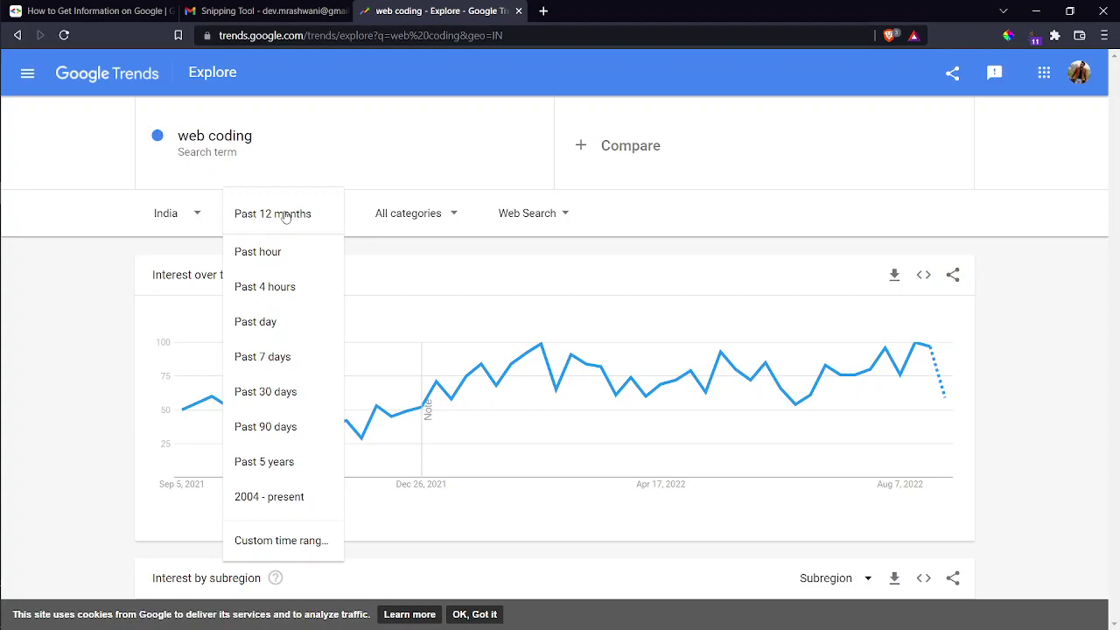
pyautogui.click(267, 463)
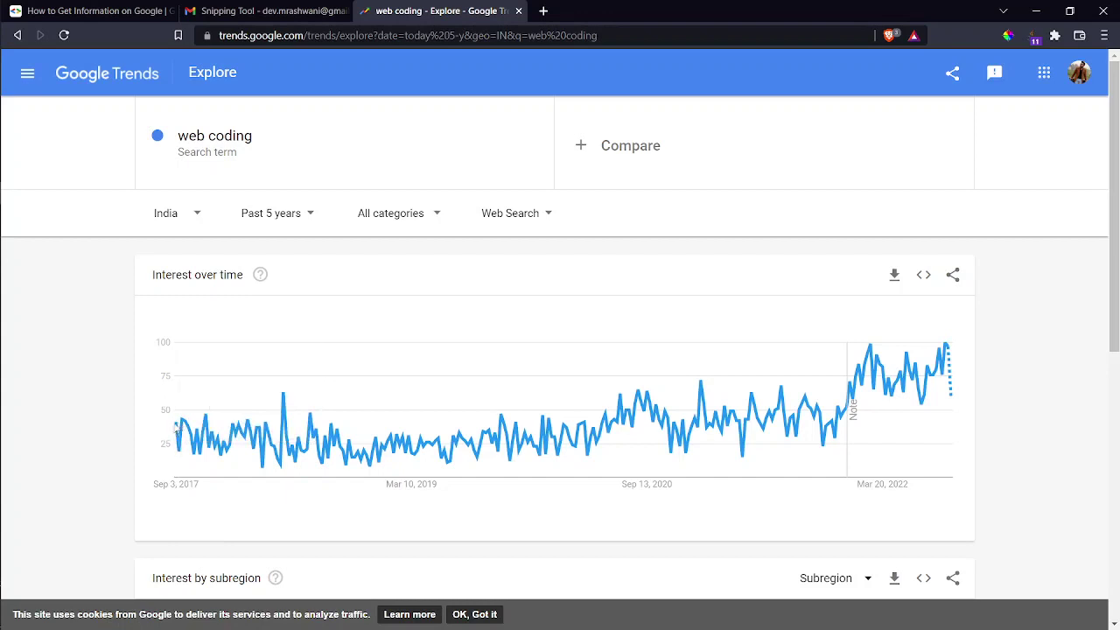
pyautogui.moveTo(179, 427)
pyautogui.moveTo(855, 484); pyautogui.dragTo(921, 493)
pyautogui.click(920, 492)
# - Switch to the spreadsheet and copy the highest-competition keyword "custom web design" from cell A20
pyautogui.hotkey('alt', 'Tab')
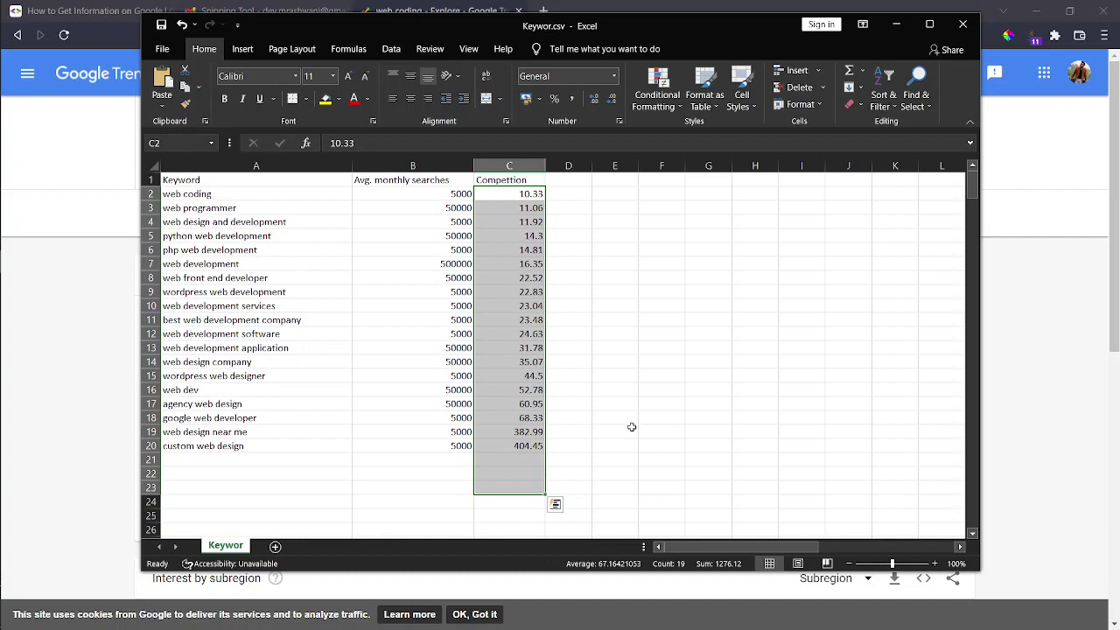
pyautogui.click(249, 447)
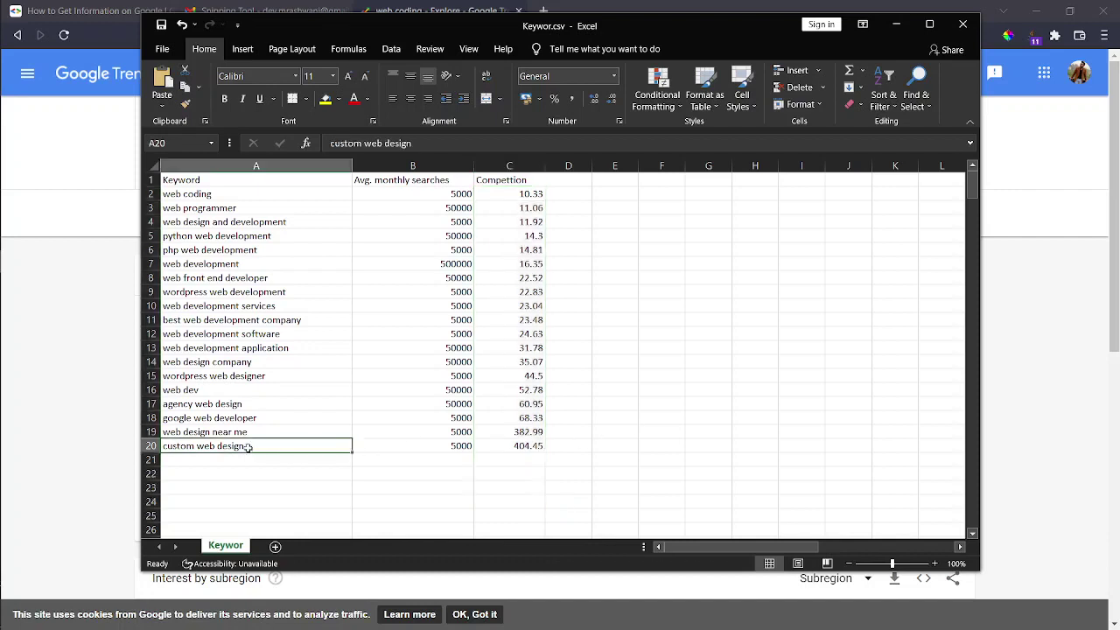
pyautogui.doubleClick(264, 448)
pyautogui.hotkey('shift', 'Home')
pyautogui.hotkey('ctrl', 'c')
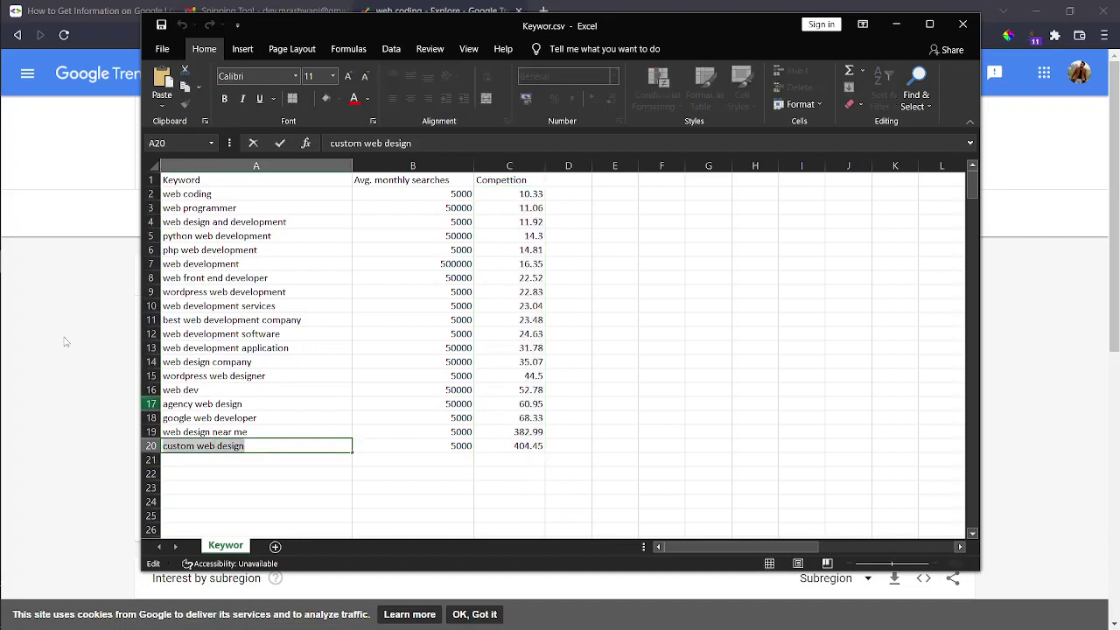
# - Add the copied keyword "custom web design" as a comparison term next to "web coding" in Google Trends
pyautogui.click(68, 342)
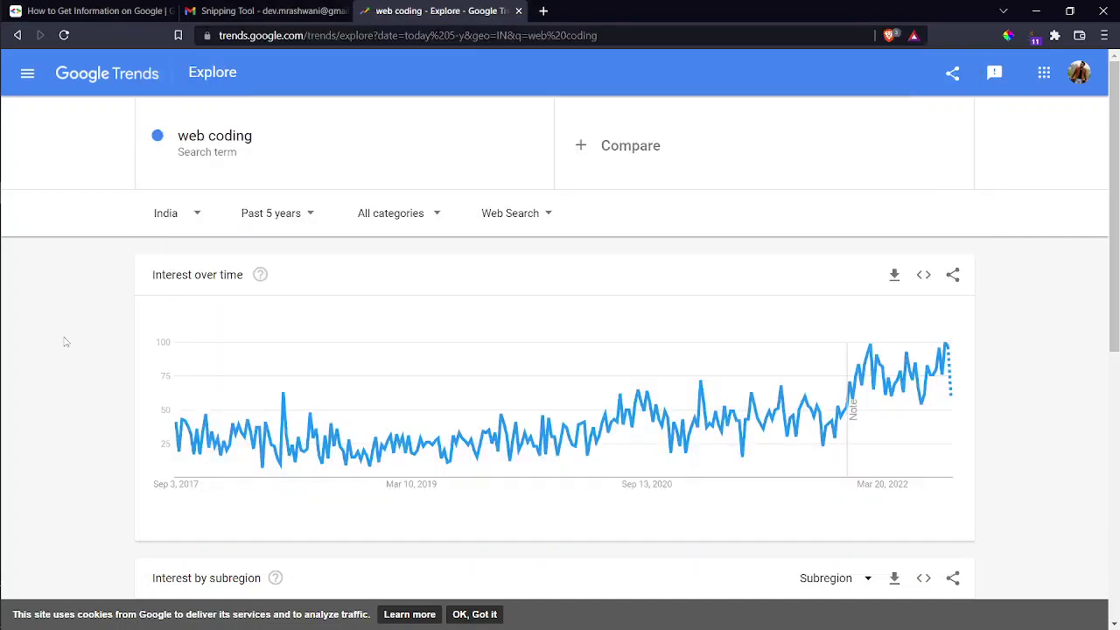
pyautogui.click(656, 156)
pyautogui.hotkey('ctrl', 'v')
pyautogui.press('Return')
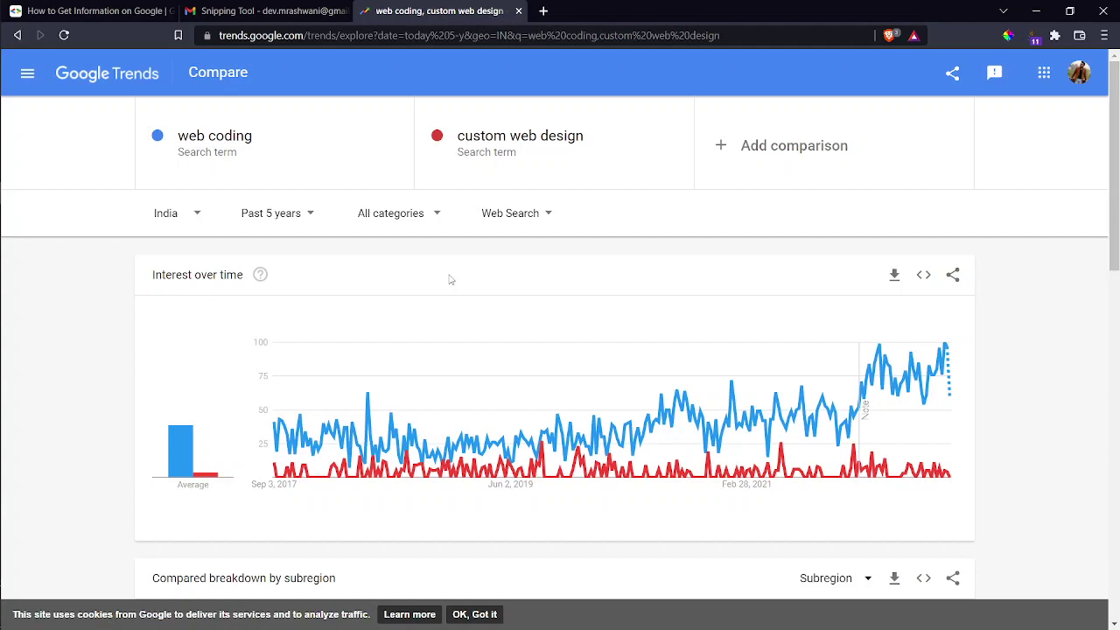
# - Switch to the digital marketing course presentation in PowerPoint and open slide 48 on choosing the best keywords
pyautogui.hotkey('alt', 'Tab')
pyautogui.hotkey('alt', 'Tab')
pyautogui.hotkey('alt', 'Tab')
pyautogui.hotkey('alt', 'Tab')
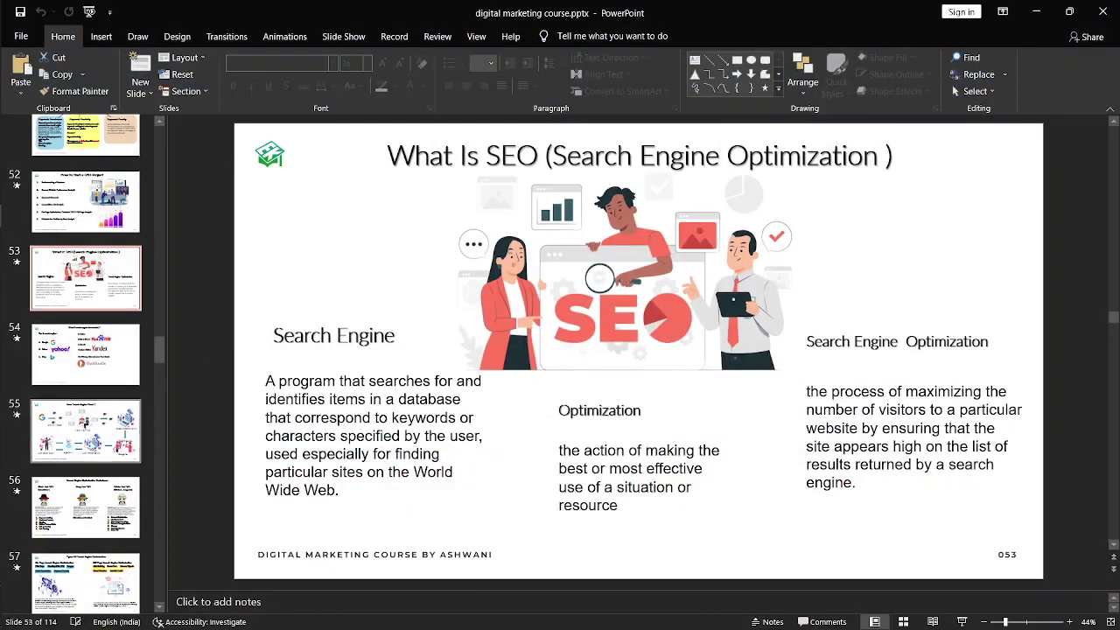
pyautogui.scroll(1, 87, 448)
pyautogui.scroll(5, 87, 295)
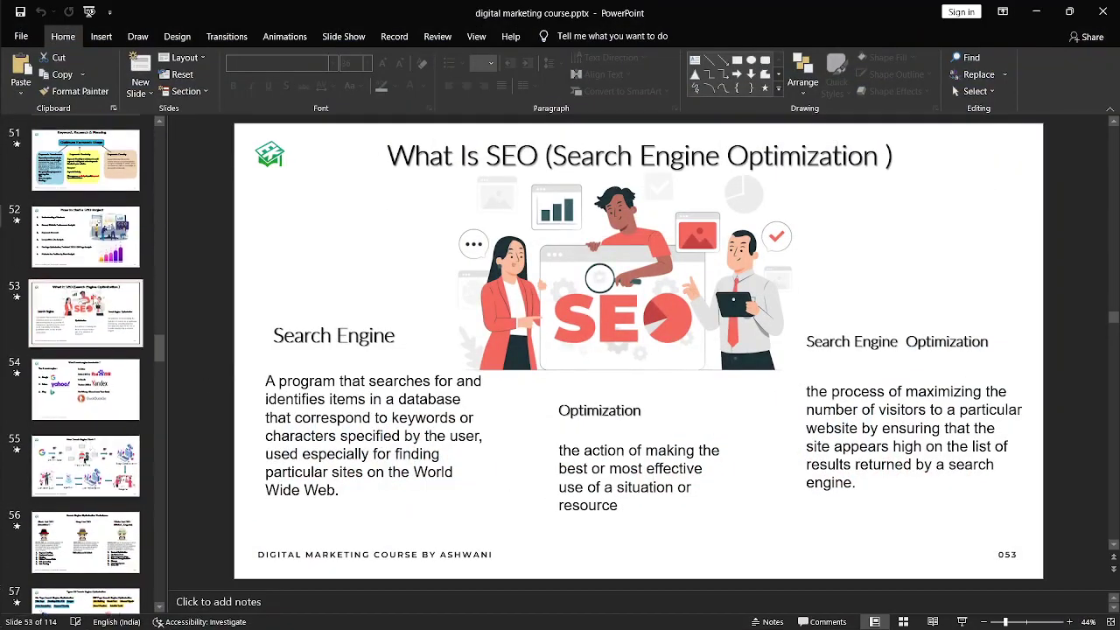
pyautogui.click(84, 296)
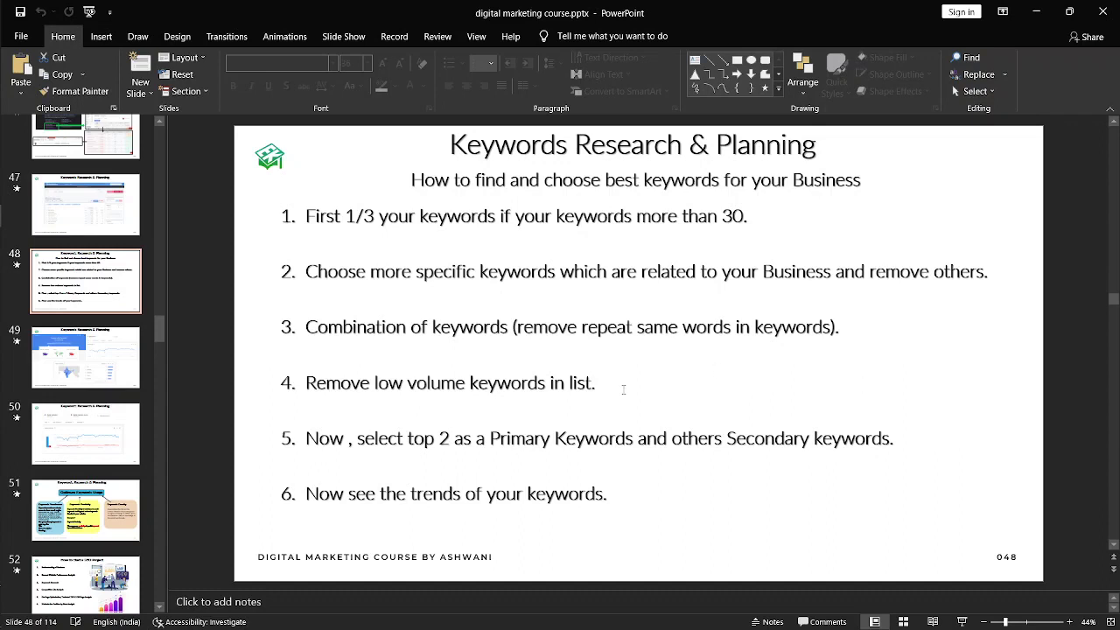
# - Review points 4 to 6 on slide 48 about removing low-volume keywords, selecting primary keywords and checking trends
pyautogui.moveTo(621, 386); pyautogui.dragTo(376, 382)
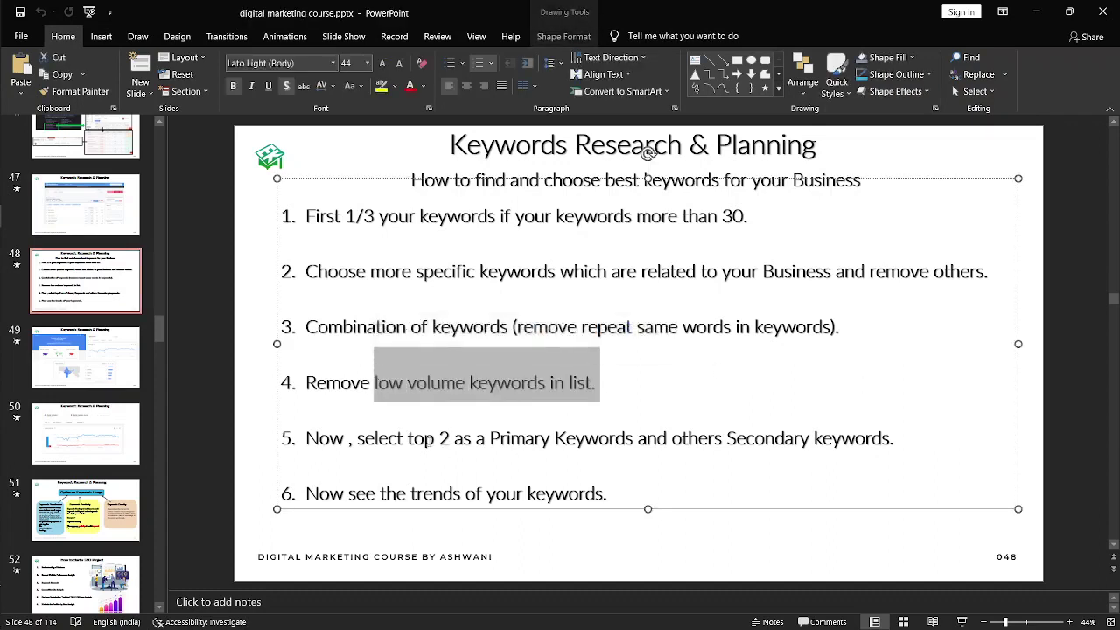
pyautogui.moveTo(407, 440); pyautogui.dragTo(662, 445)
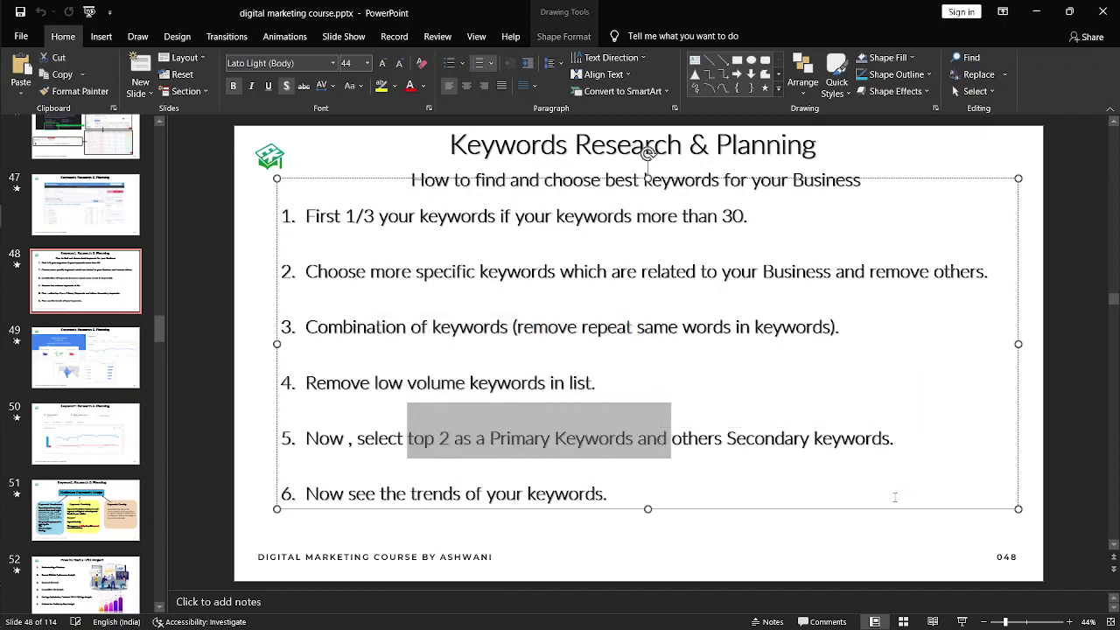
pyautogui.click(869, 478)
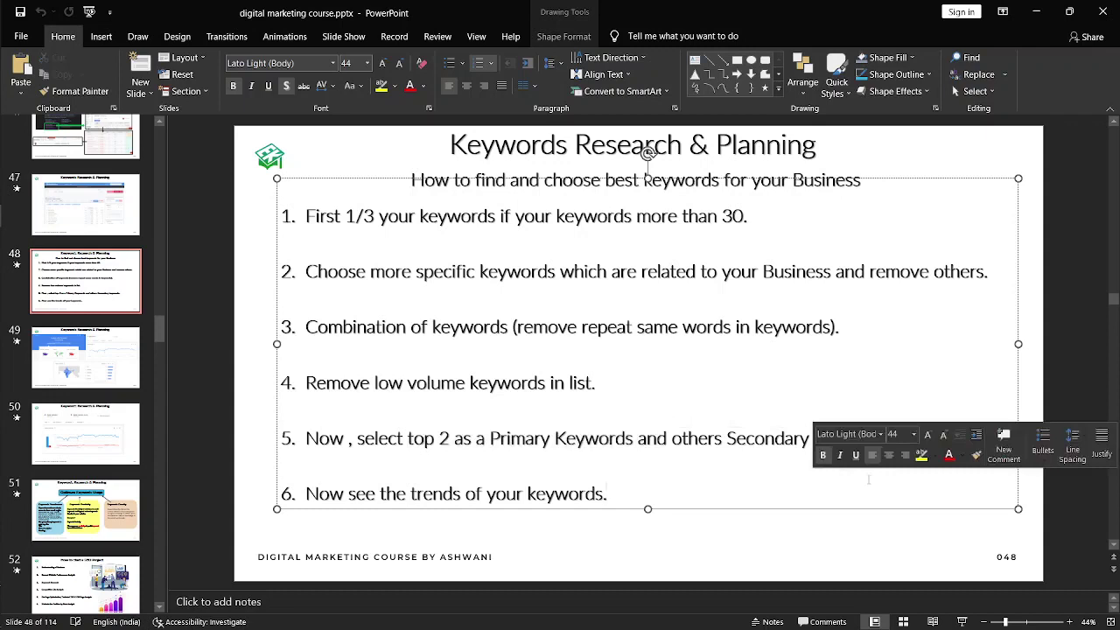
pyautogui.moveTo(645, 495); pyautogui.dragTo(392, 498)
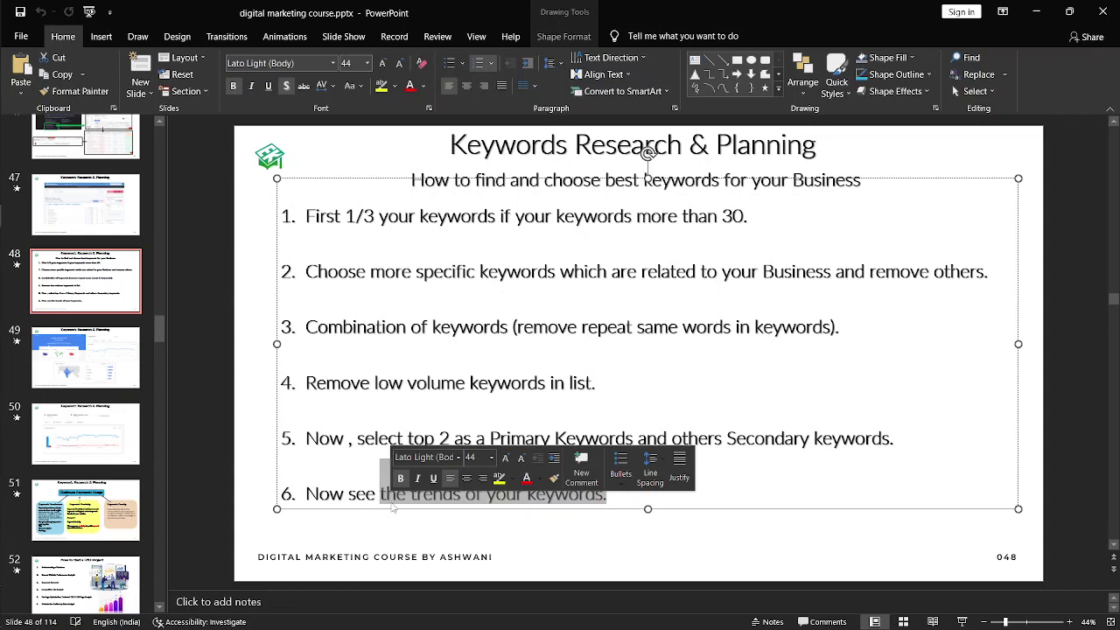
pyautogui.click(582, 367)
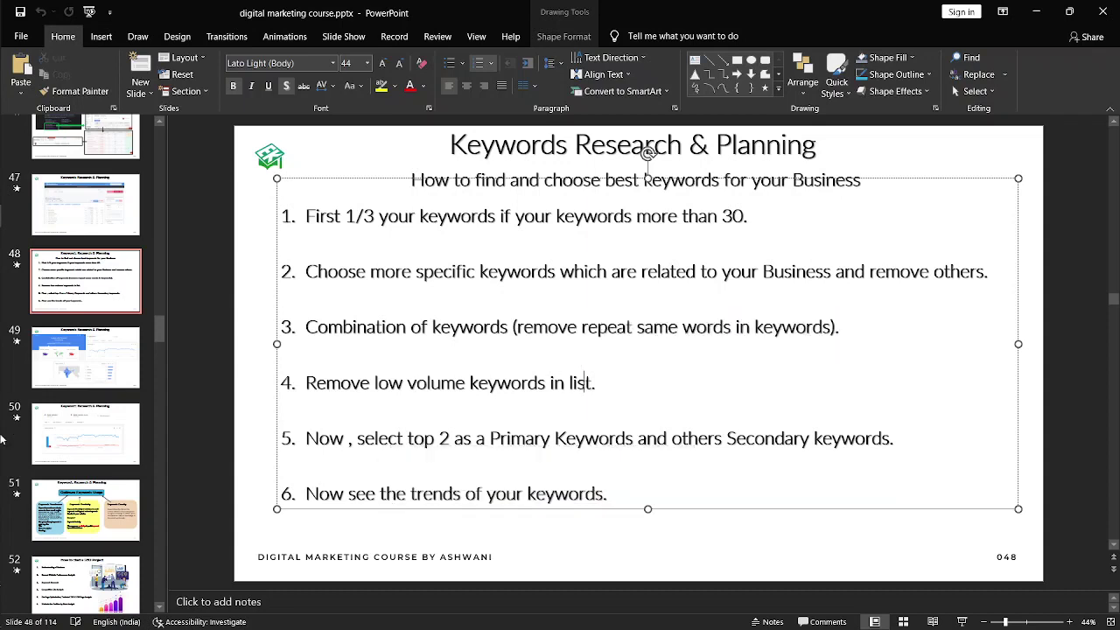
pyautogui.hotkey('alt', 'Tab')
pyautogui.hotkey('alt', 'Tab')
pyautogui.hotkey('alt', 'Tab')
pyautogui.hotkey('alt', 'Tab')
pyautogui.hotkey('alt', 'Tab')
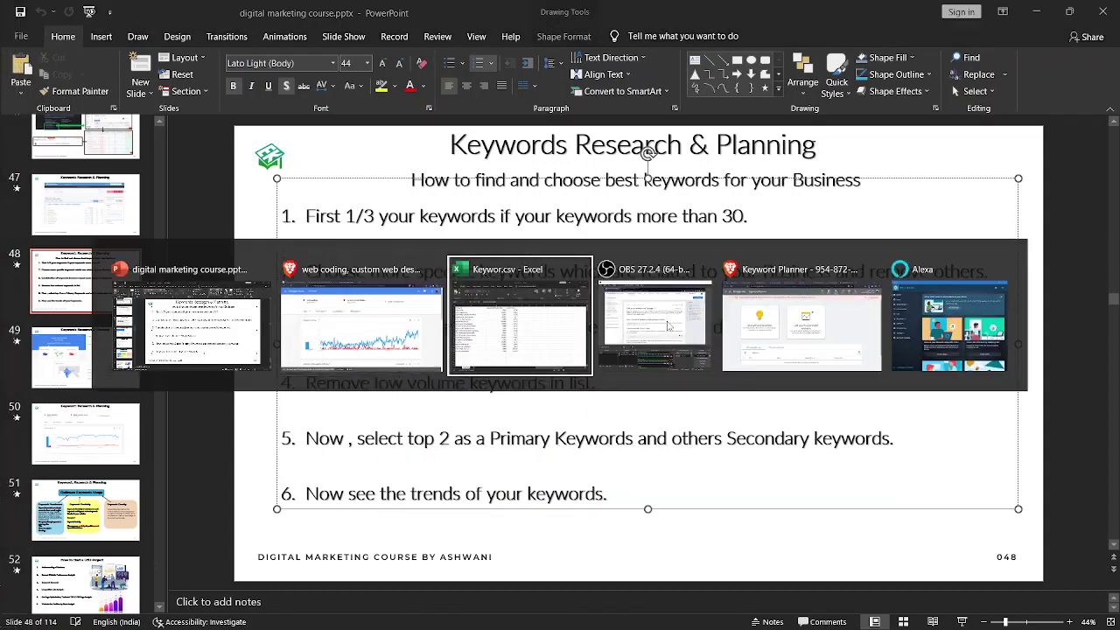
pyautogui.hotkey('alt', 'shift', 'Tab')
pyautogui.hotkey('alt', 'shift', 'Tab')
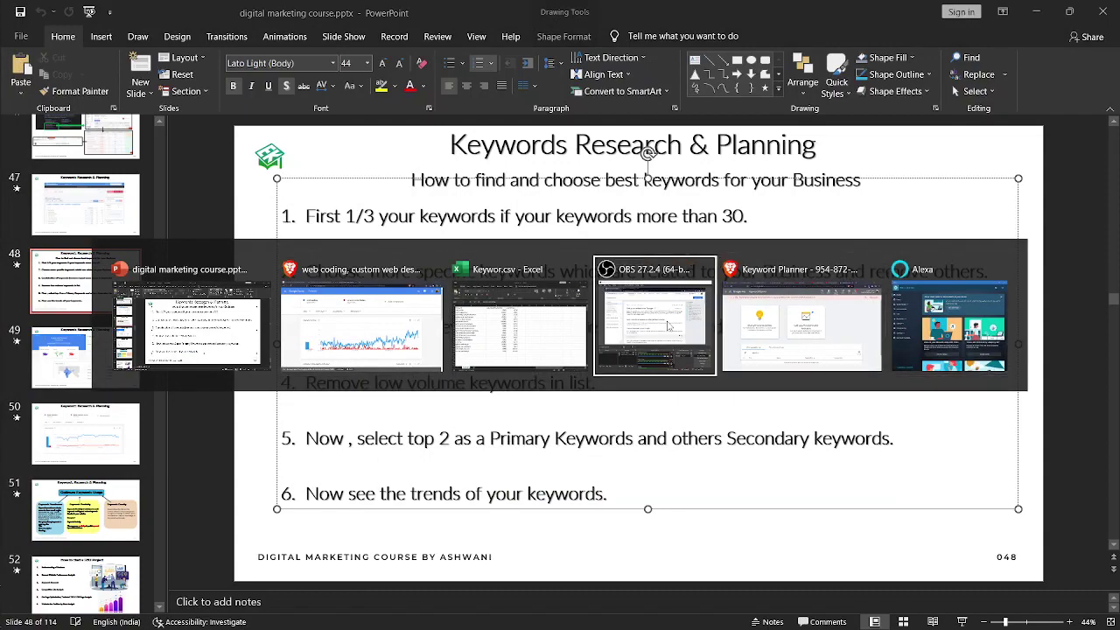